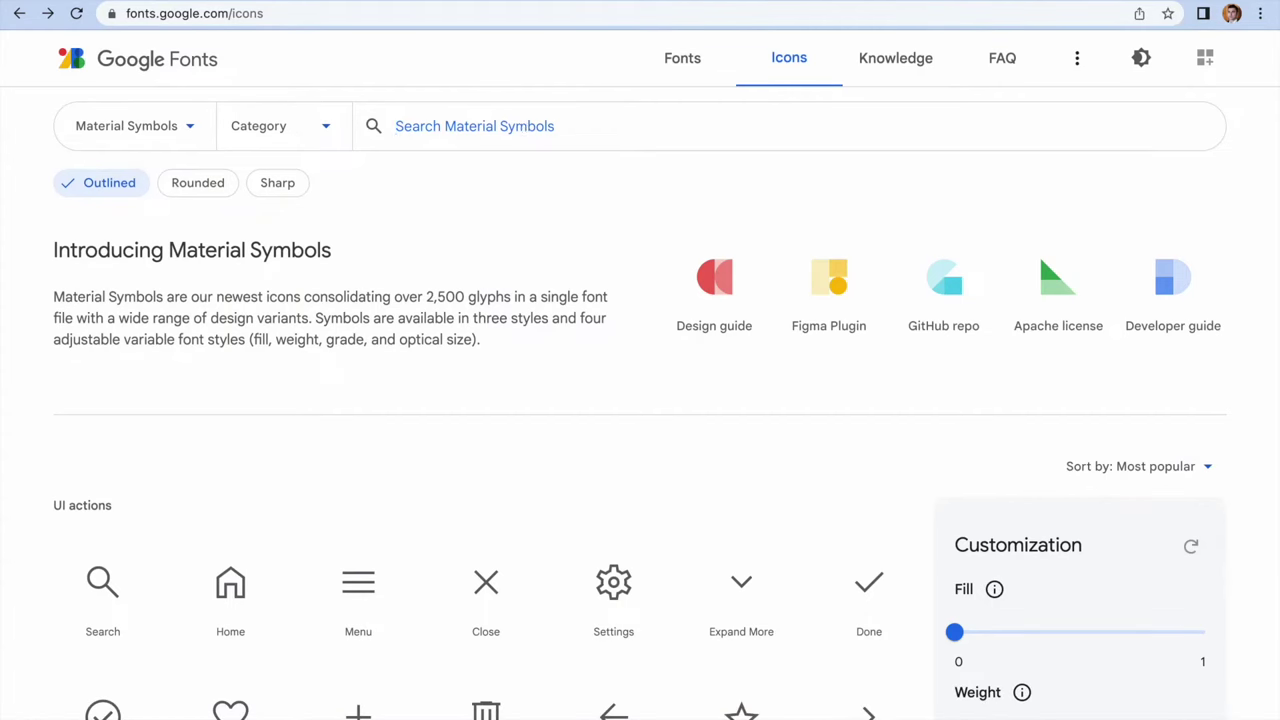
Search Google Fonts icons for 'check' and open the Check icon's details
{"action": "type", "text": "check"}
{"action": "key", "text": "Return"}
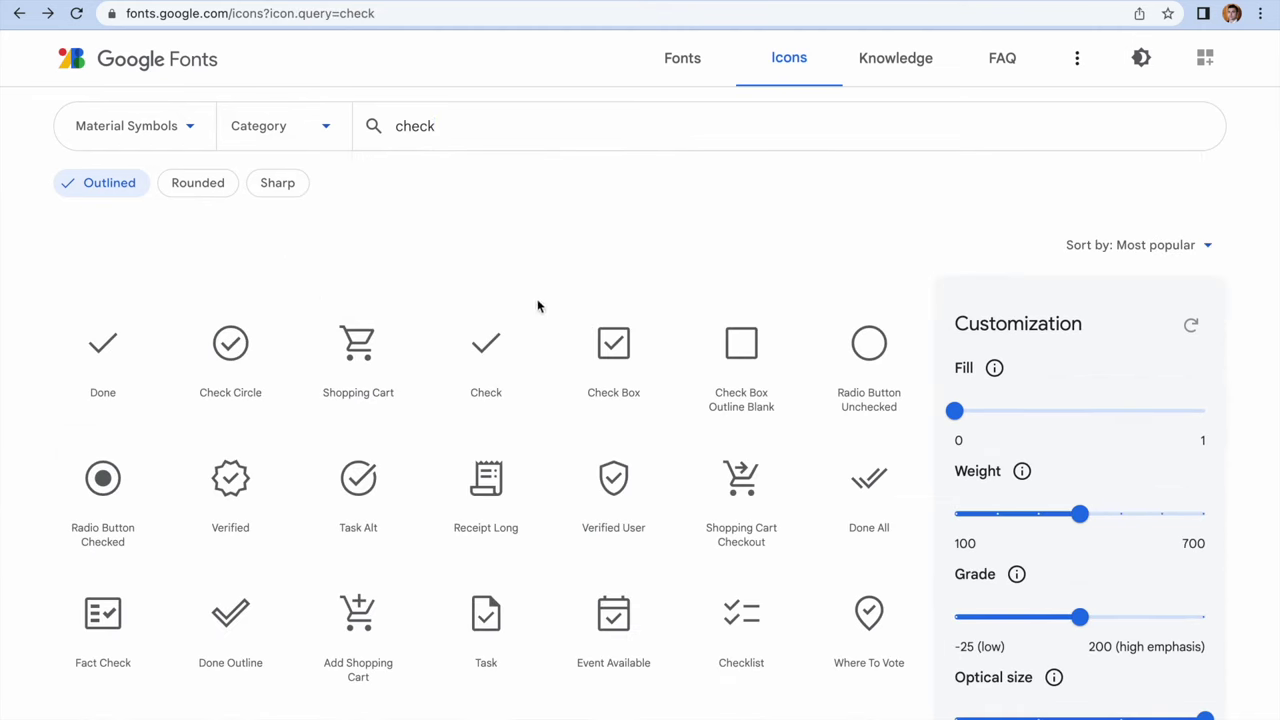
{"action": "left_click", "coordinate": [498, 358]}
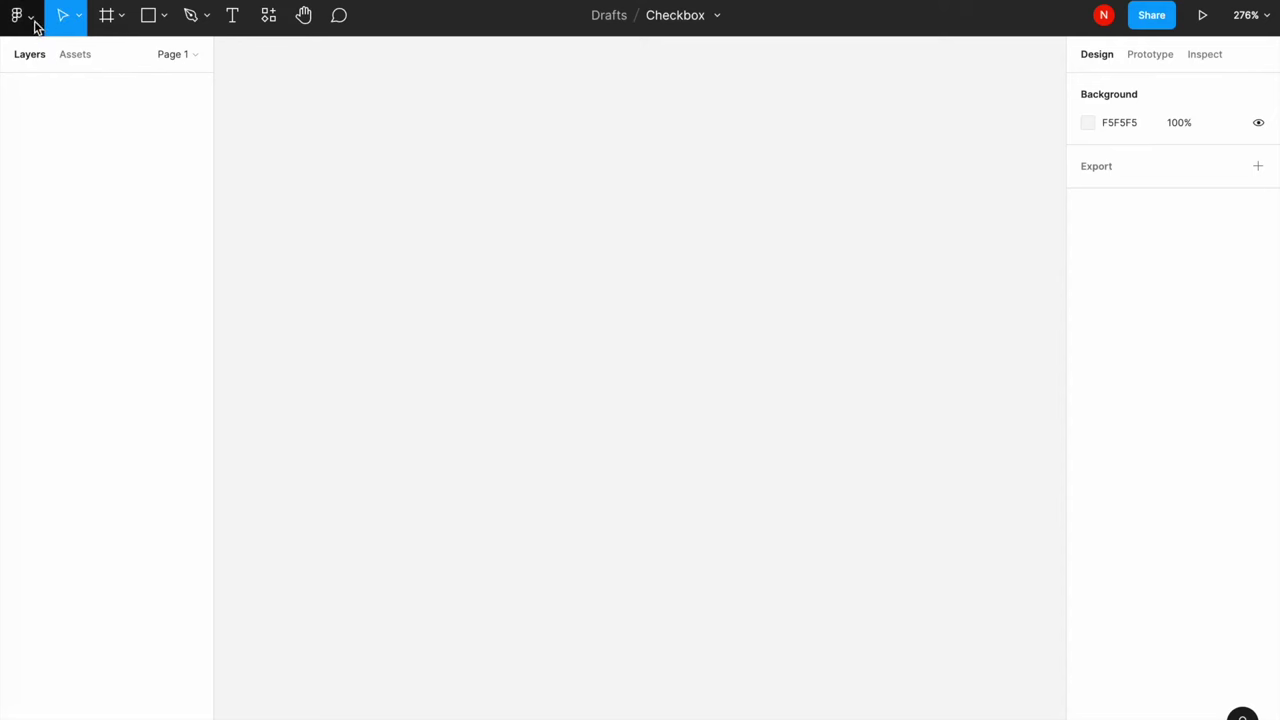
Place the downloaded check SVG onto the Figma canvas
{"action": "left_click", "coordinate": [32, 22]}
{"action": "mouse_move", "coordinate": [44, 94]}
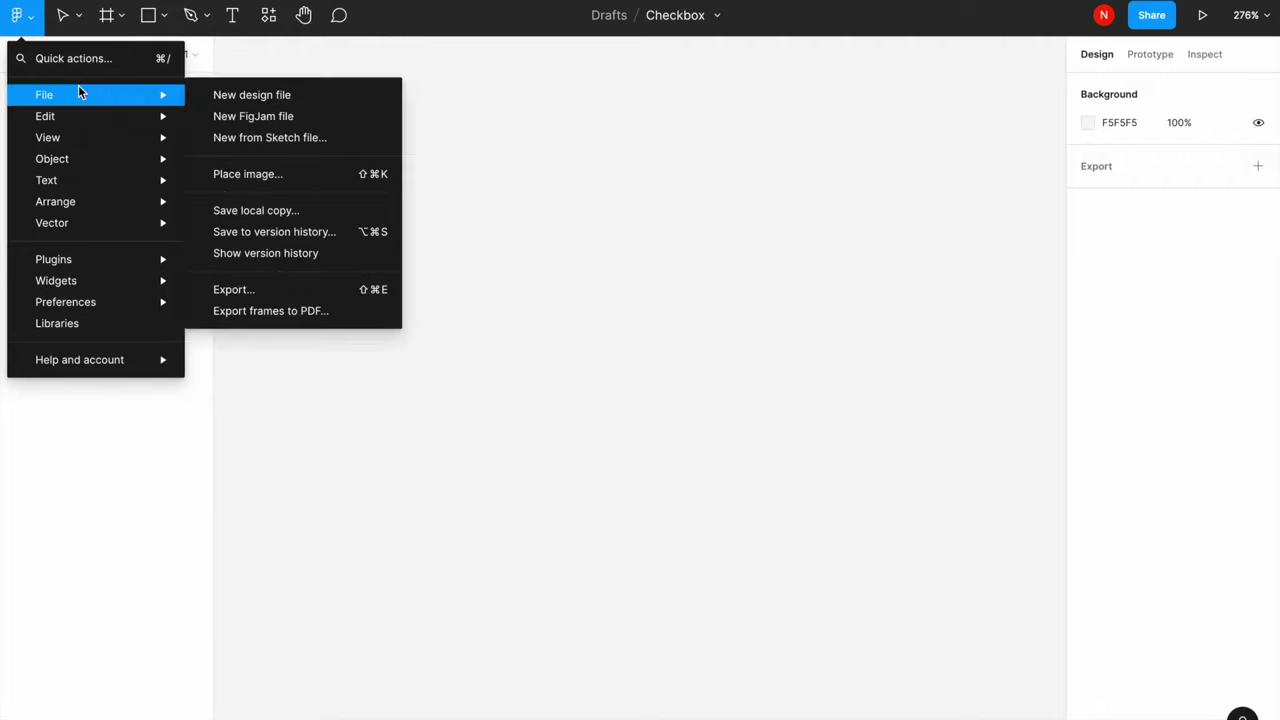
{"action": "left_click", "coordinate": [278, 174]}
{"action": "left_click", "coordinate": [471, 292]}
{"action": "key", "text": "Return"}
{"action": "left_click", "coordinate": [661, 343]}
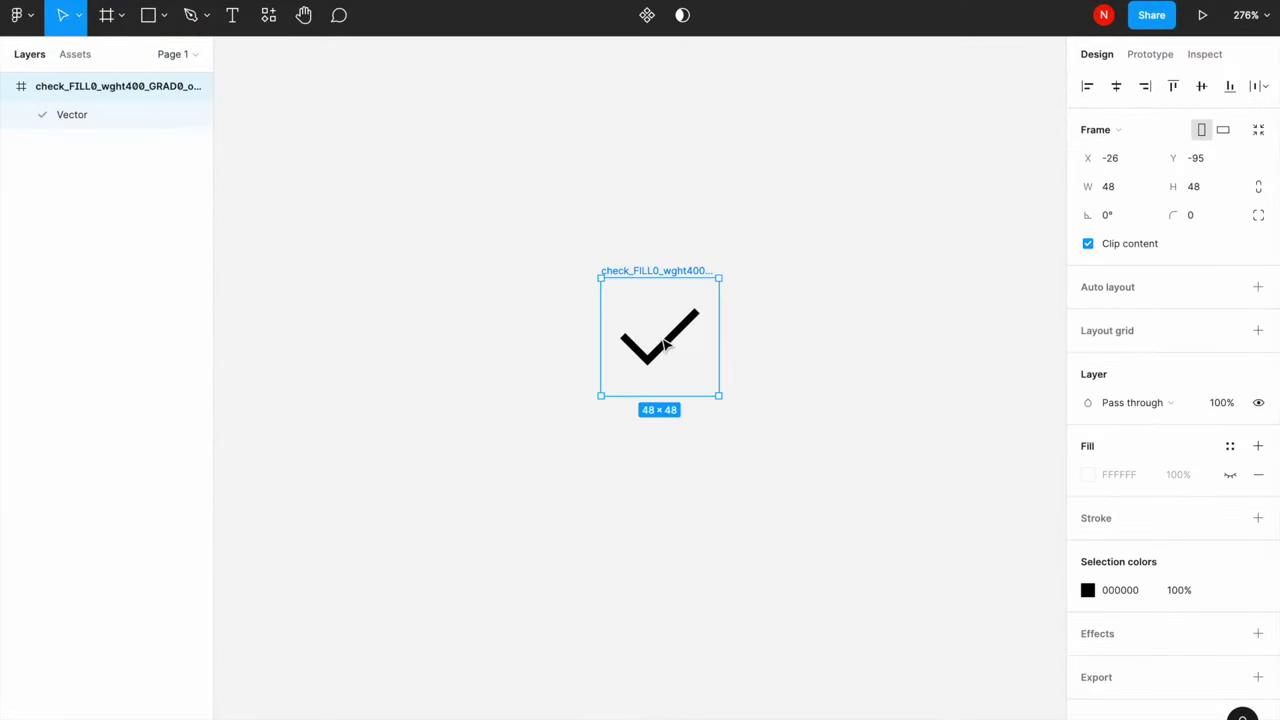
Resize the check icon's frame to 16×16
{"action": "left_click", "coordinate": [1122, 186]}
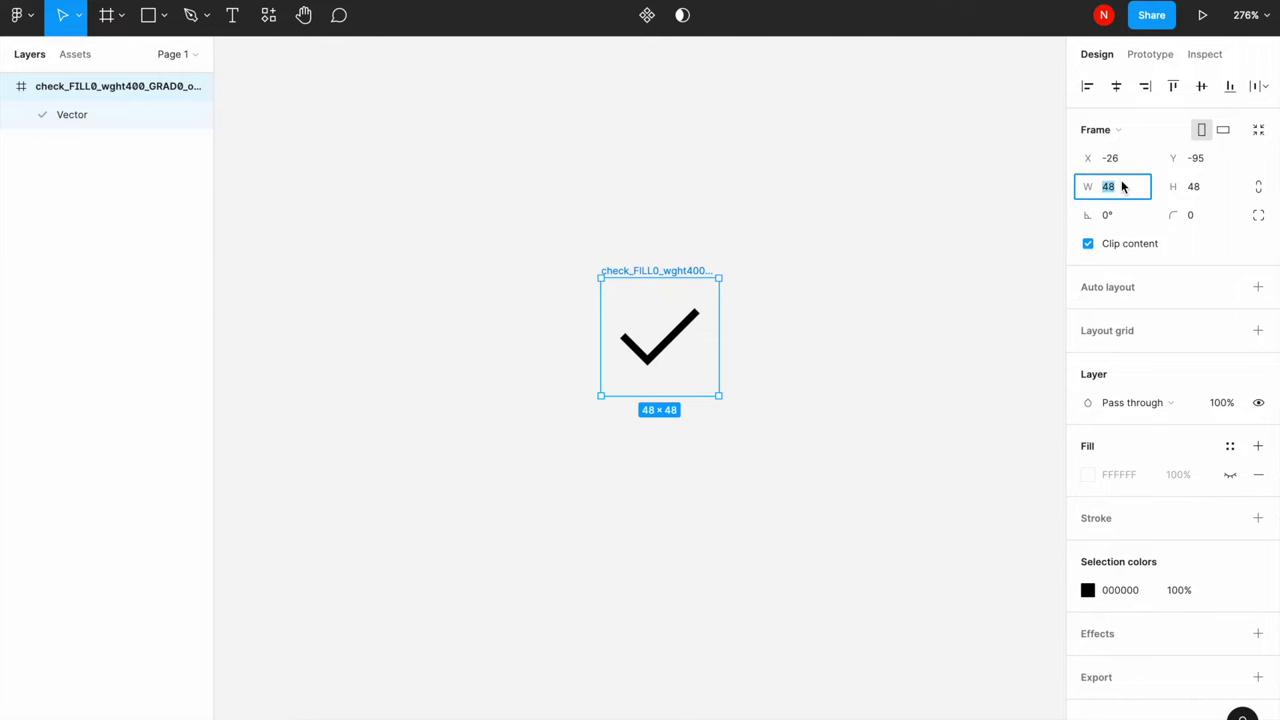
{"action": "type", "text": "16"}
{"action": "left_click", "coordinate": [1194, 189]}
{"action": "type", "text": "16"}
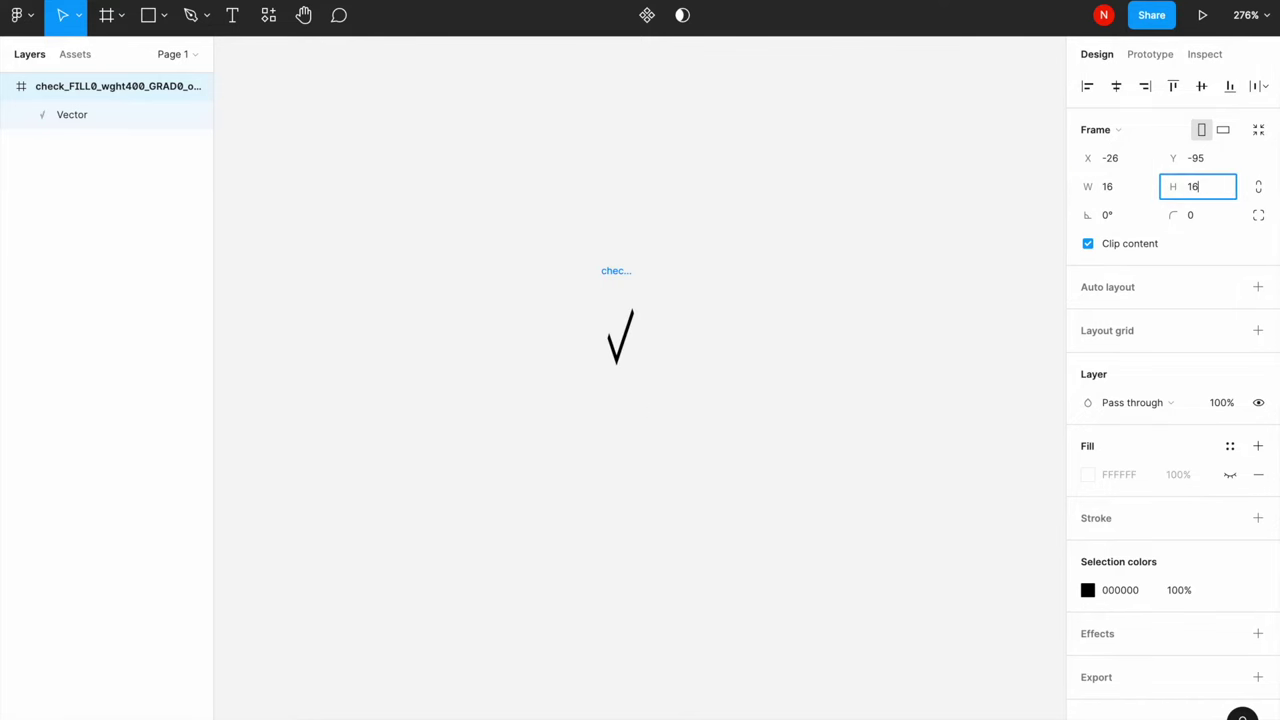
{"action": "key", "text": "Return"}
{"action": "scroll", "coordinate": [620, 266], "scroll_direction": "up", "scroll_amount": 5}
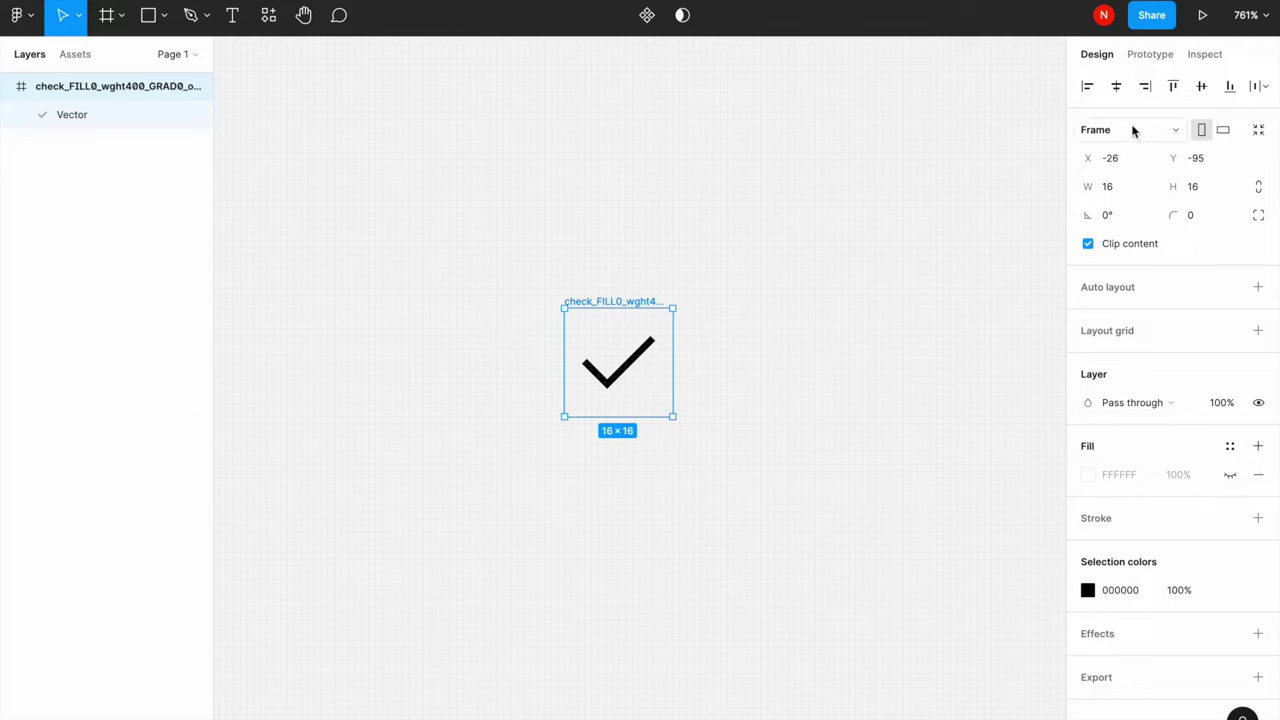
Constrain the checkmark Center/Center and rename its frame 'checkbox'
{"action": "left_click", "coordinate": [645, 360]}
{"action": "left_click", "coordinate": [1110, 282]}
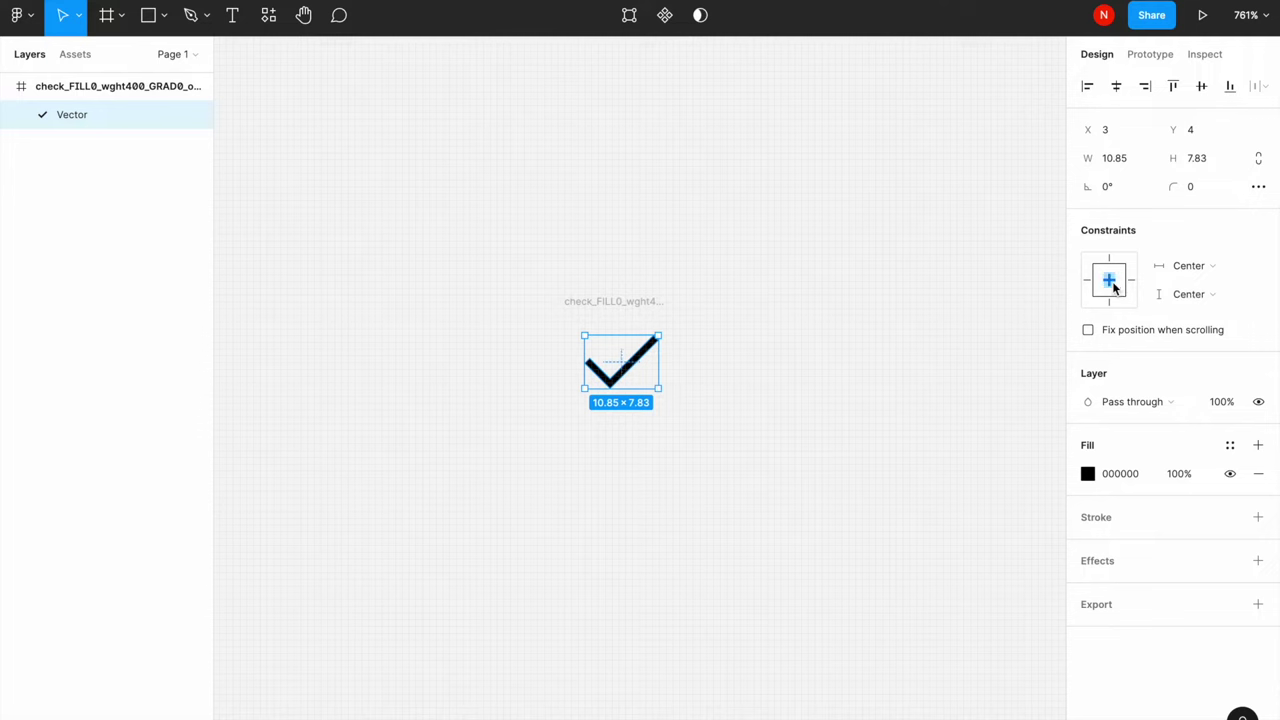
{"action": "left_click", "coordinate": [646, 299]}
{"action": "double_click", "coordinate": [646, 299]}
{"action": "type", "text": "dheckbox"}
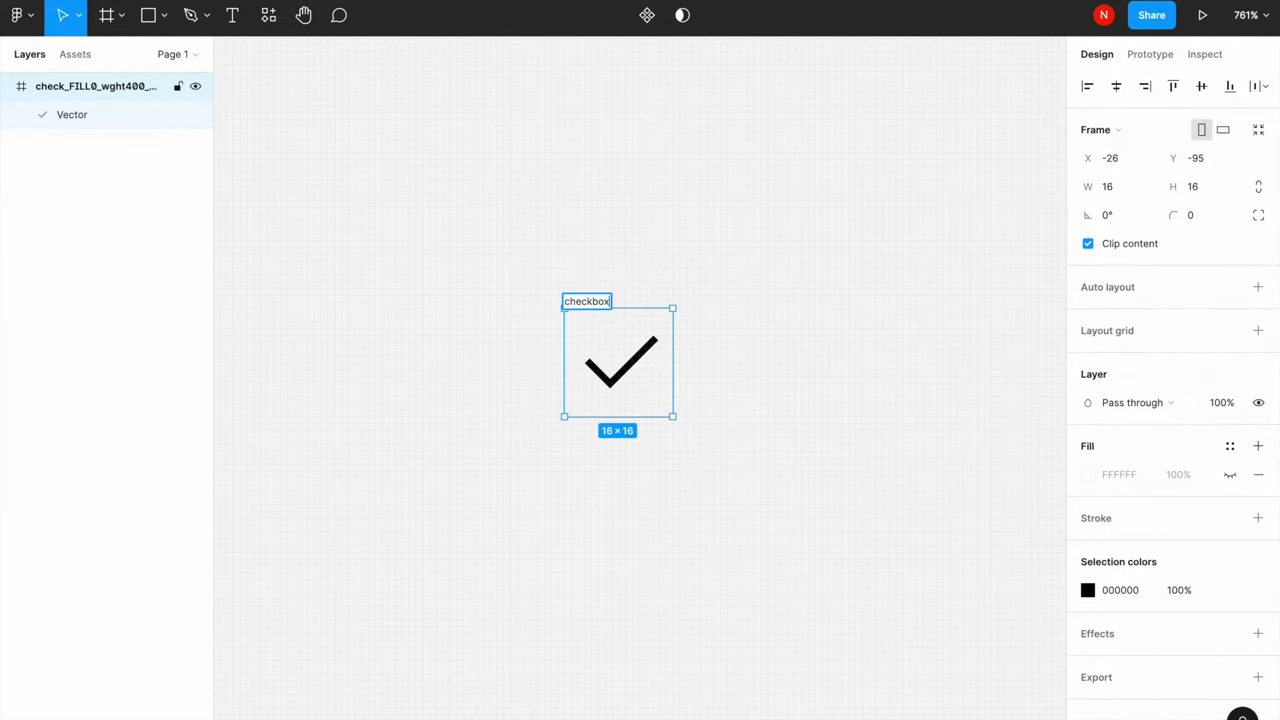
{"action": "key", "text": "Return"}
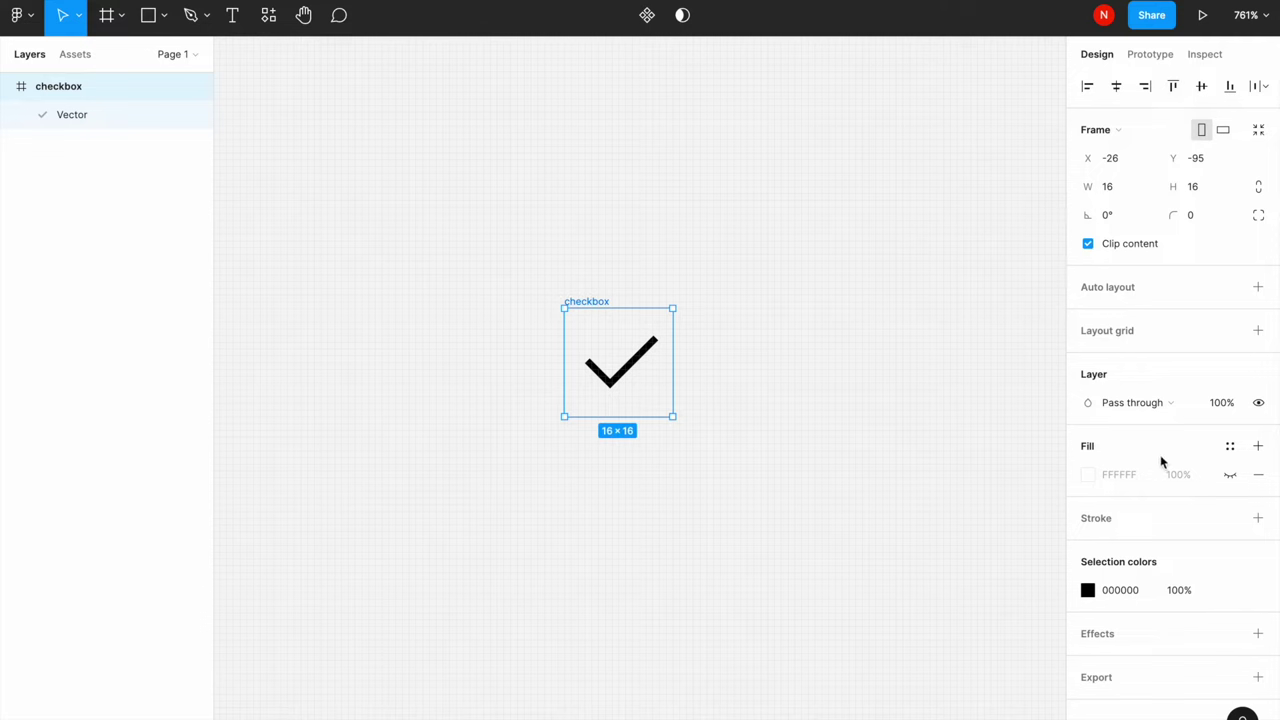
Give the checkbox a black inside stroke and corner radius 4, then duplicate it
{"action": "left_click", "coordinate": [1257, 518]}
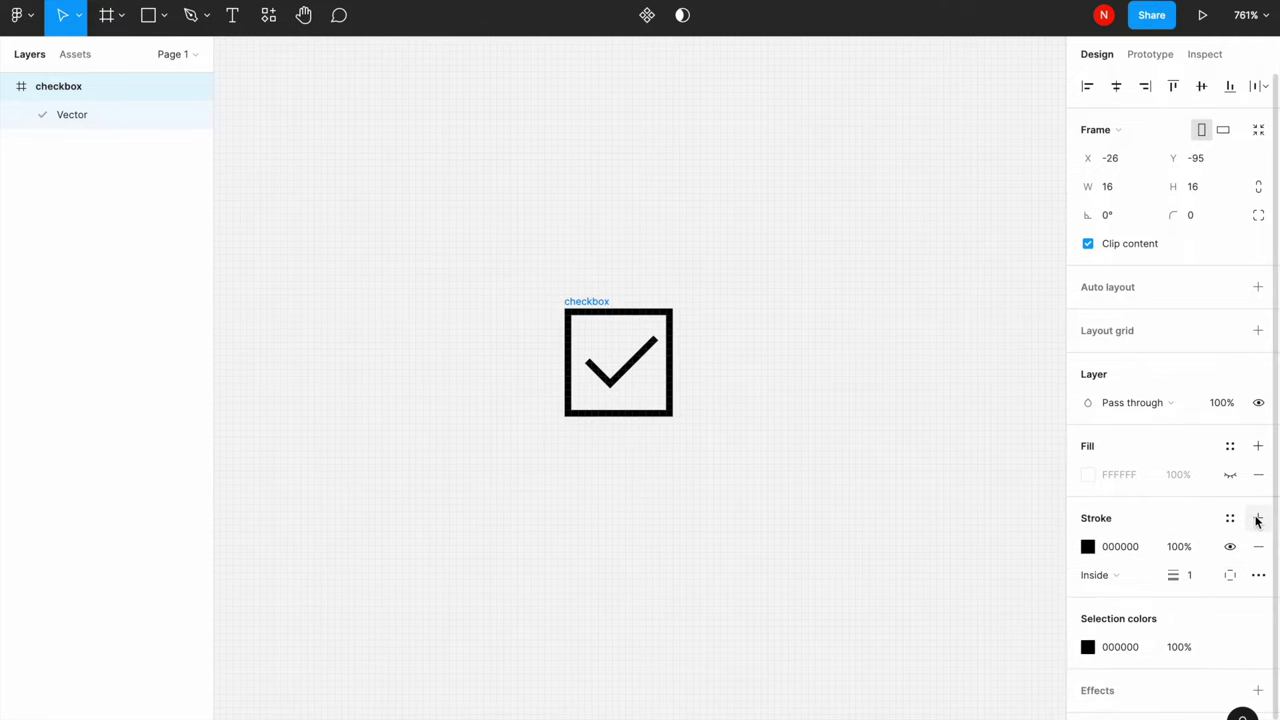
{"action": "left_click", "coordinate": [1215, 215]}
{"action": "type", "text": "2"}
{"action": "key", "text": "Return"}
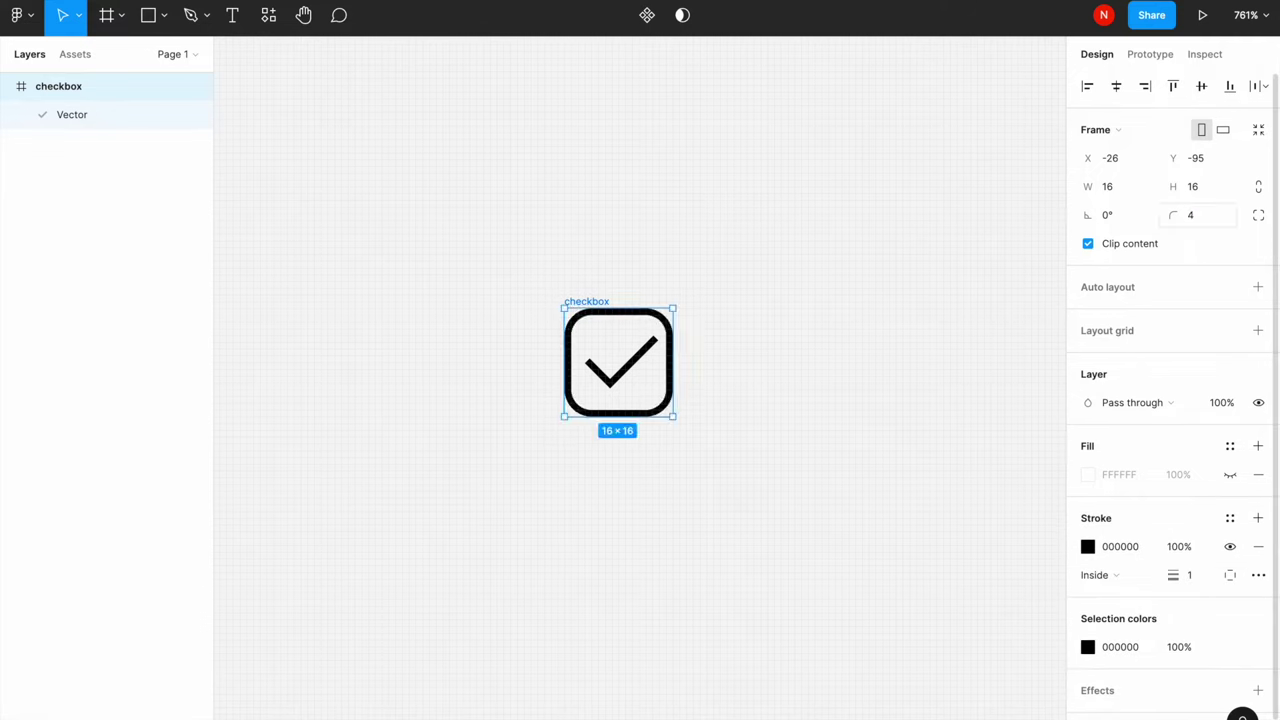
{"action": "left_click", "coordinate": [781, 349]}
{"action": "left_click_drag", "start_coordinate": [590, 300], "coordinate": [598, 272]}
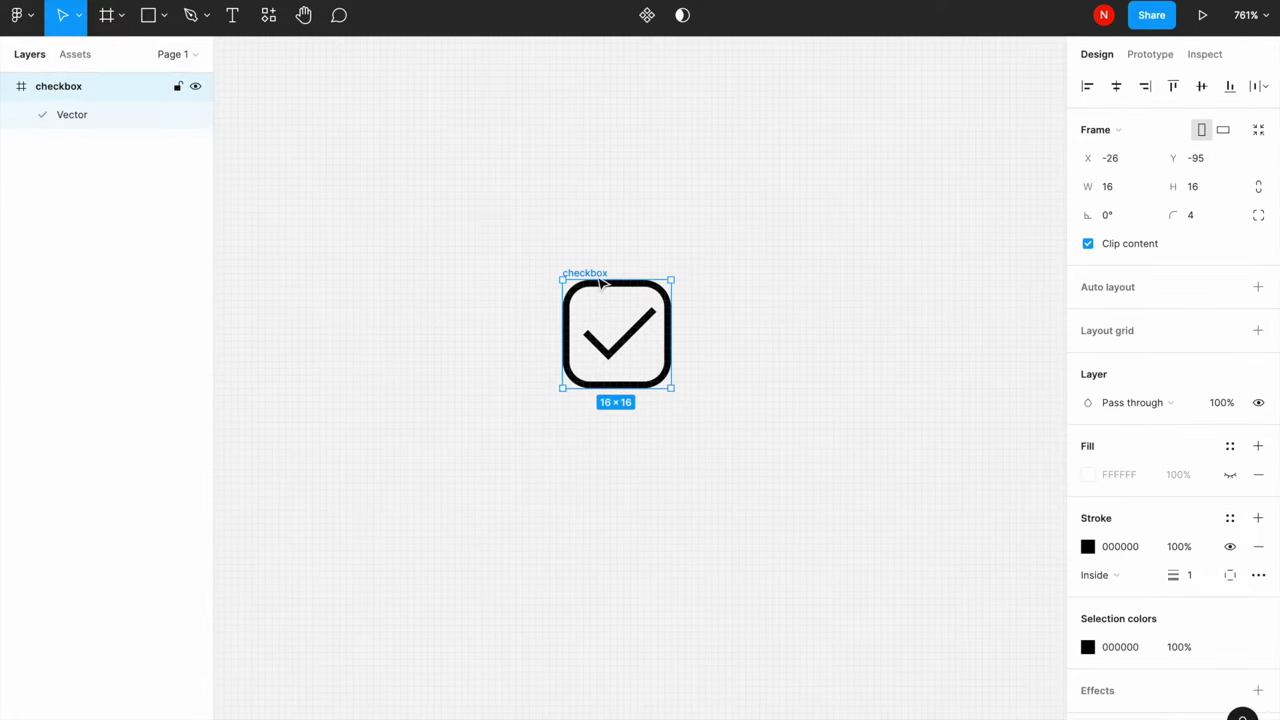
{"action": "key", "text": "ctrl+d"}
Move the duplicate below the original and make its checkmark white (FFFFFF)
{"action": "mouse_move", "coordinate": [973, 319]}
{"action": "left_mouse_down"}
{"action": "mouse_move", "coordinate": [596, 472]}
{"action": "mouse_move", "coordinate": [597, 486]}
{"action": "left_mouse_up"}
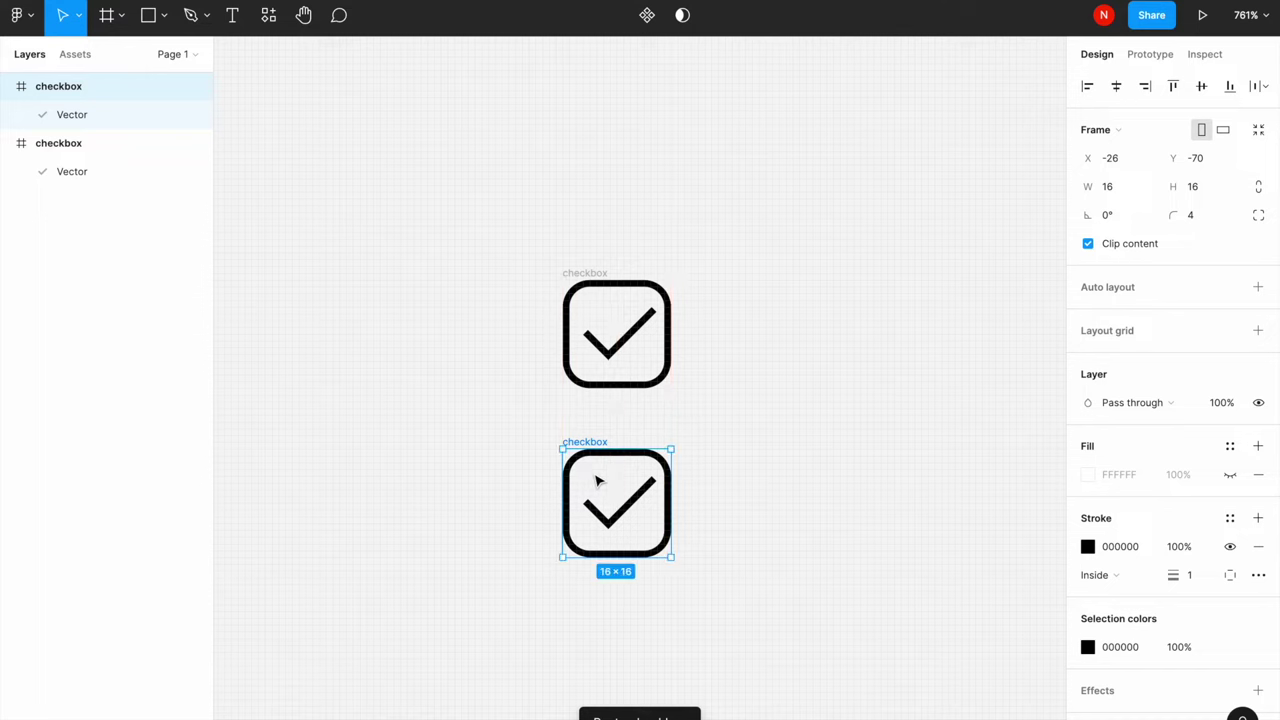
{"action": "left_click", "coordinate": [1089, 487]}
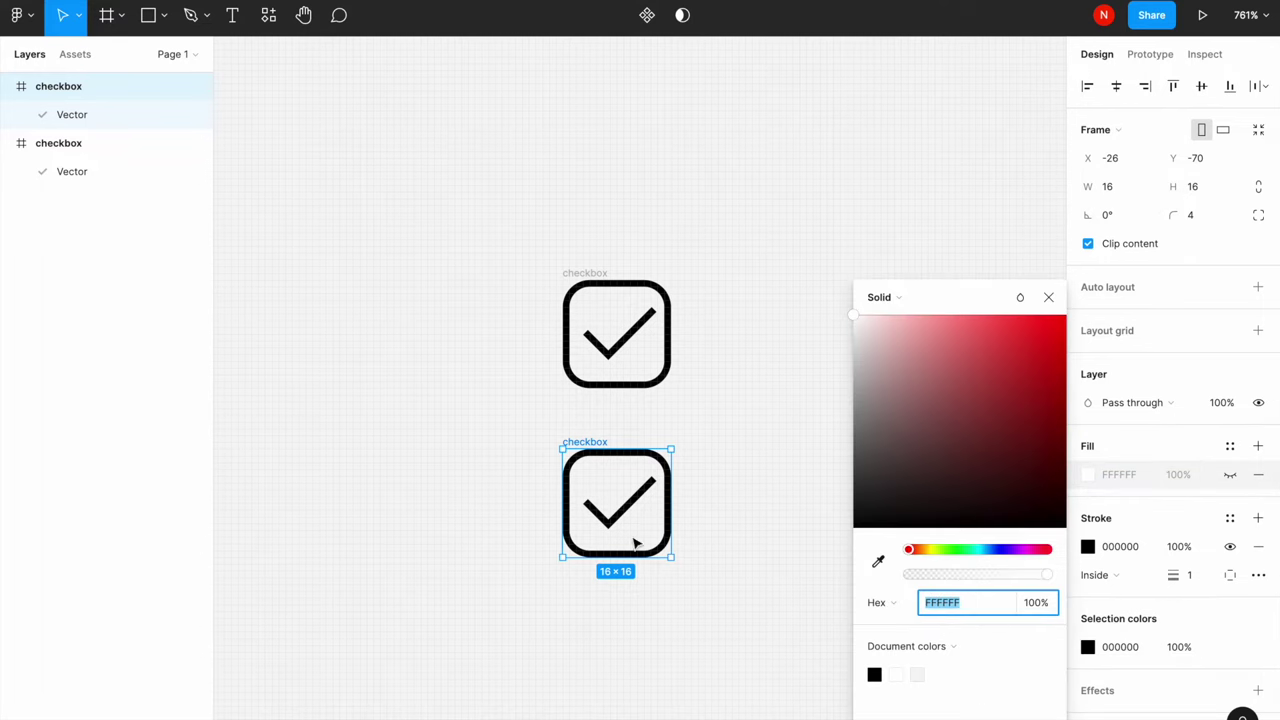
{"action": "left_click", "coordinate": [620, 525]}
{"action": "left_click", "coordinate": [1088, 476]}
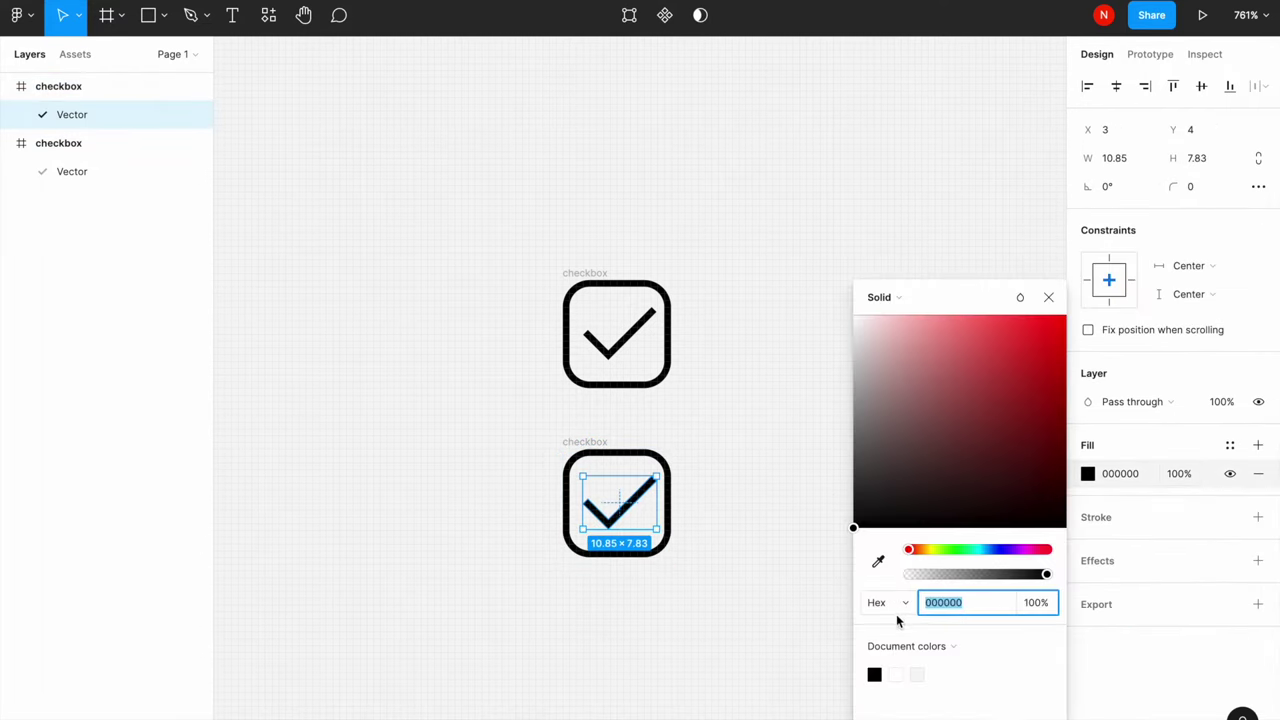
{"action": "left_click", "coordinate": [900, 670]}
{"action": "left_click", "coordinate": [608, 458]}
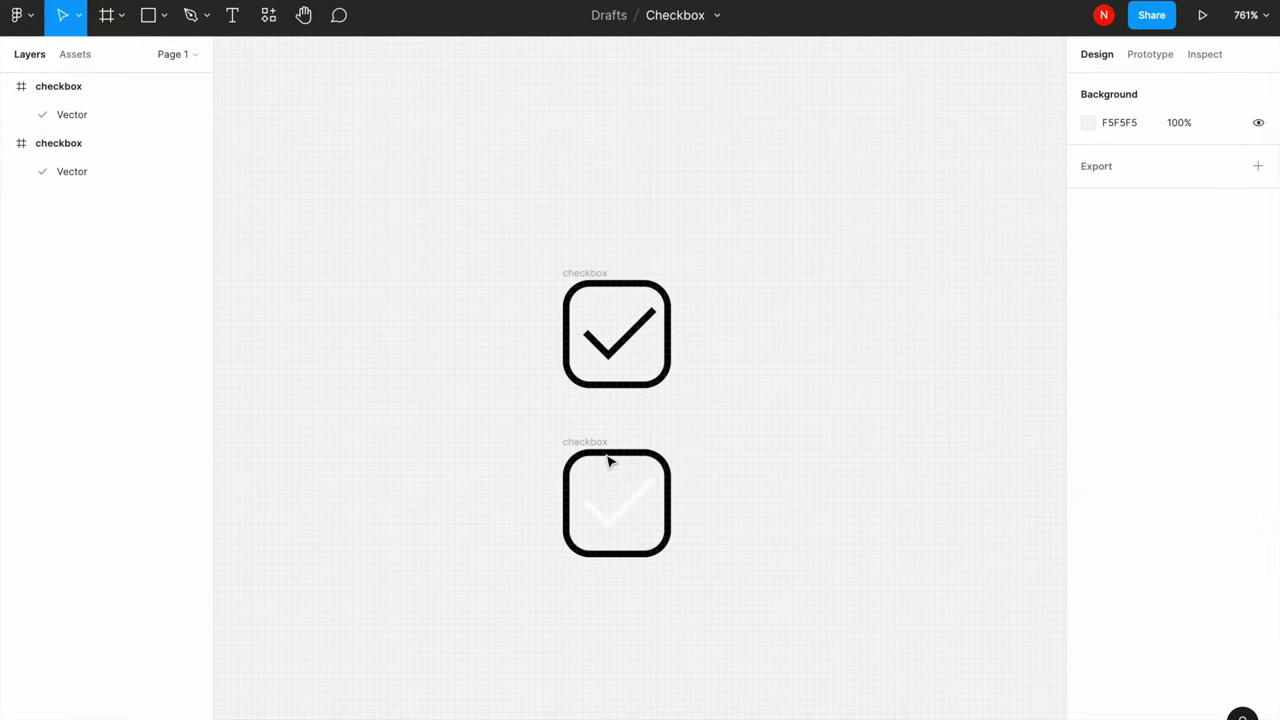
{"action": "left_click", "coordinate": [1118, 475]}
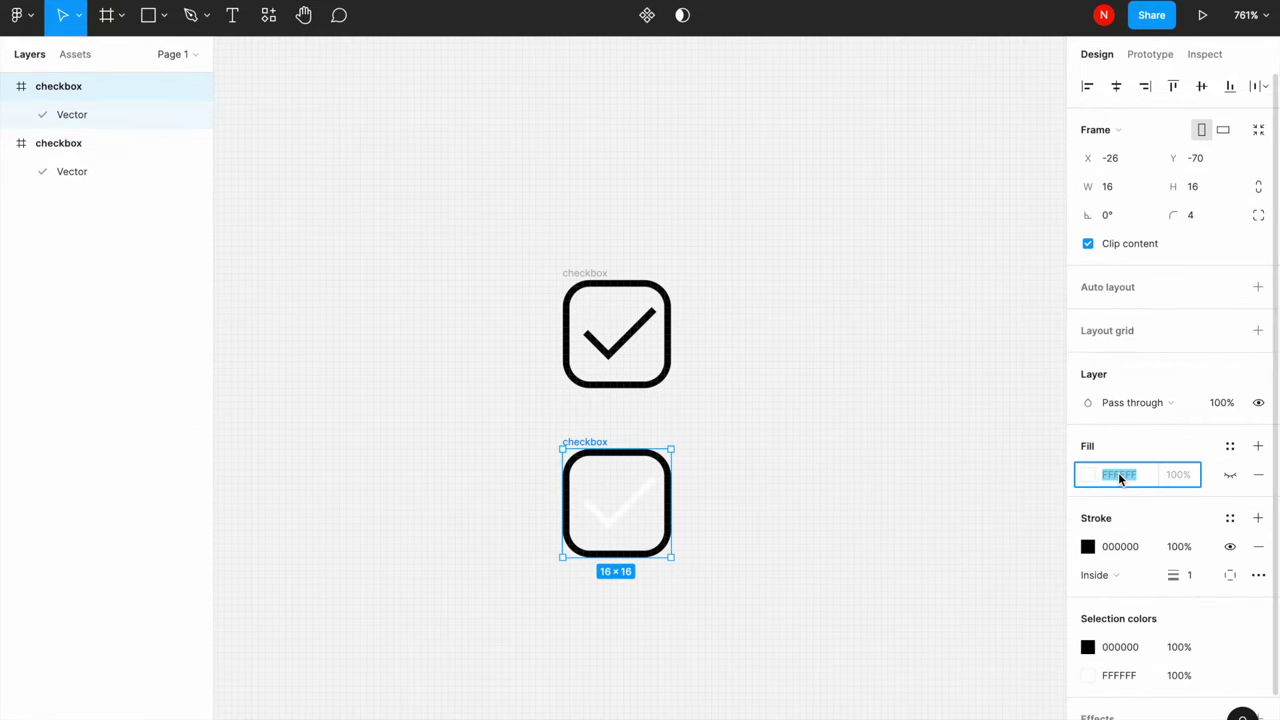
Fill the lower checkbox frame with purple 590DE5
{"action": "left_click", "coordinate": [551, 417]}
{"action": "left_click", "coordinate": [589, 446]}
{"action": "left_click", "coordinate": [1127, 479]}
{"action": "type", "text": "590de5"}
{"action": "key", "text": "Return"}
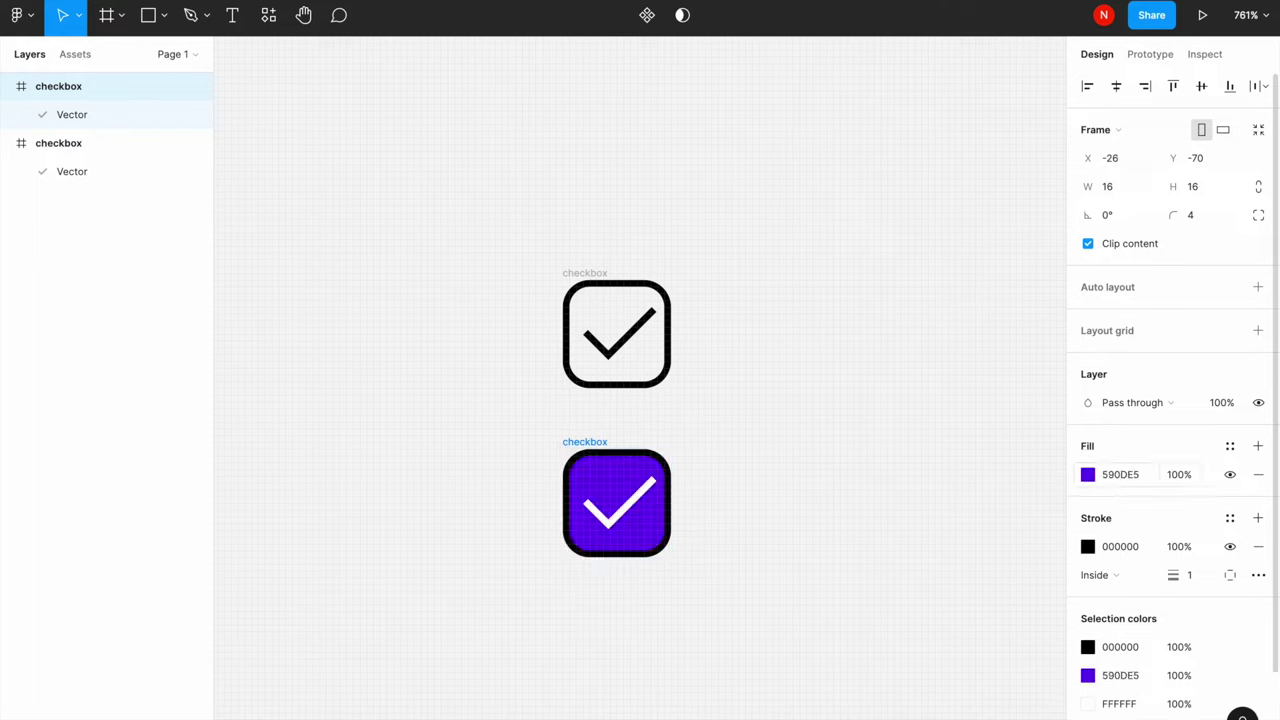
Enter 590DE5 as the lower checkbox's stroke colour
{"action": "left_click", "coordinate": [1123, 553]}
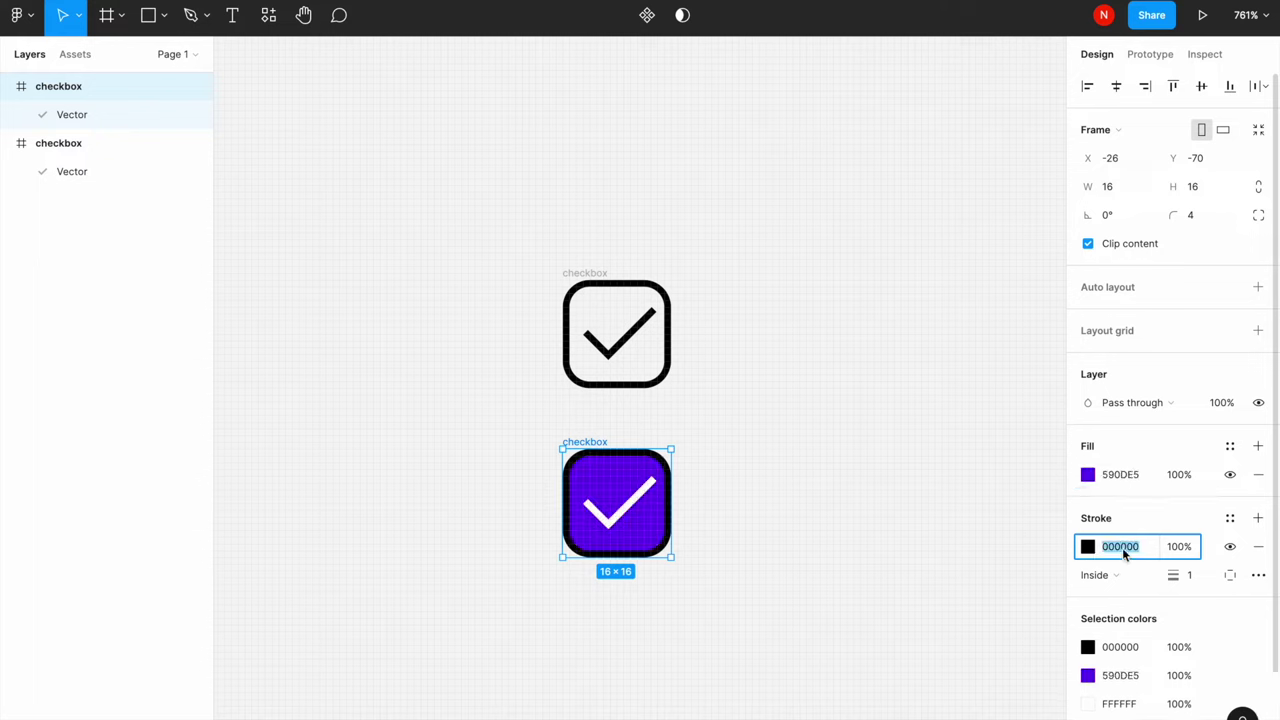
{"action": "type", "text": "5"}
{"action": "key", "text": "BackSpace"}
{"action": "key", "text": "BackSpace"}
Confirm the purple 590DE5 stroke and hide the top checkbox's checkmark fill
{"action": "key", "text": "Return"}
{"action": "left_click", "coordinate": [632, 316]}
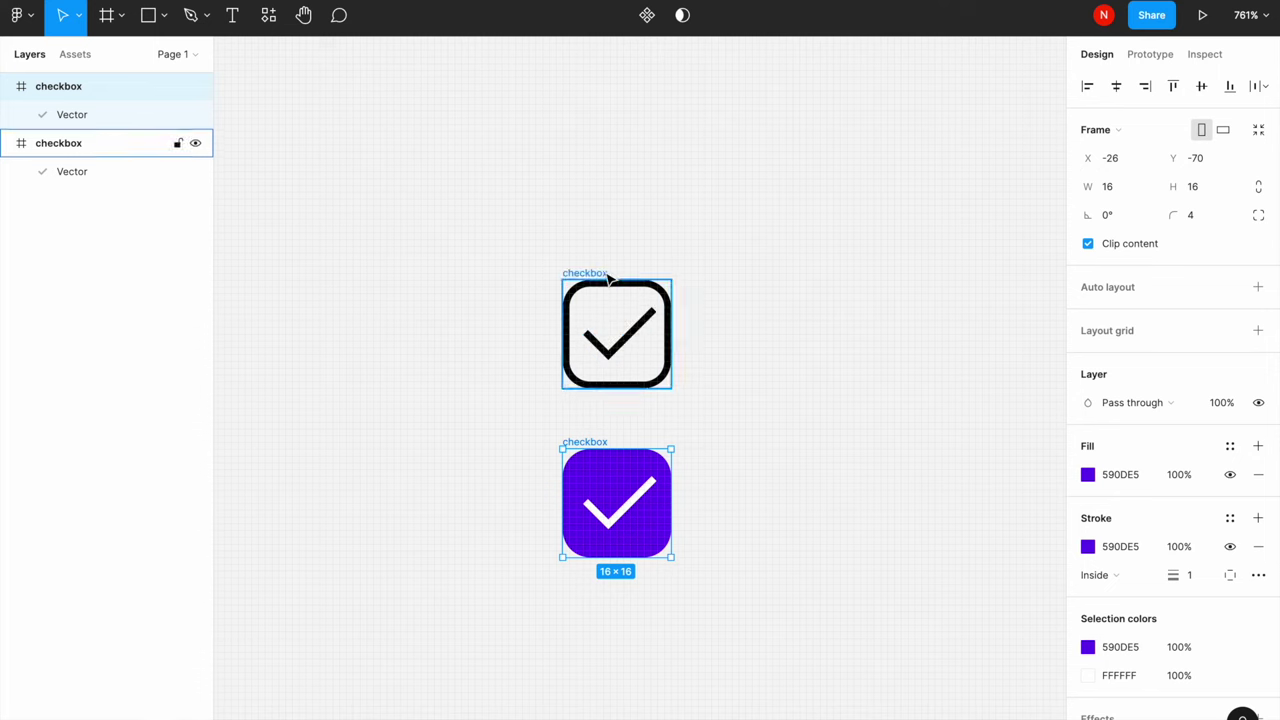
{"action": "left_click", "coordinate": [628, 337]}
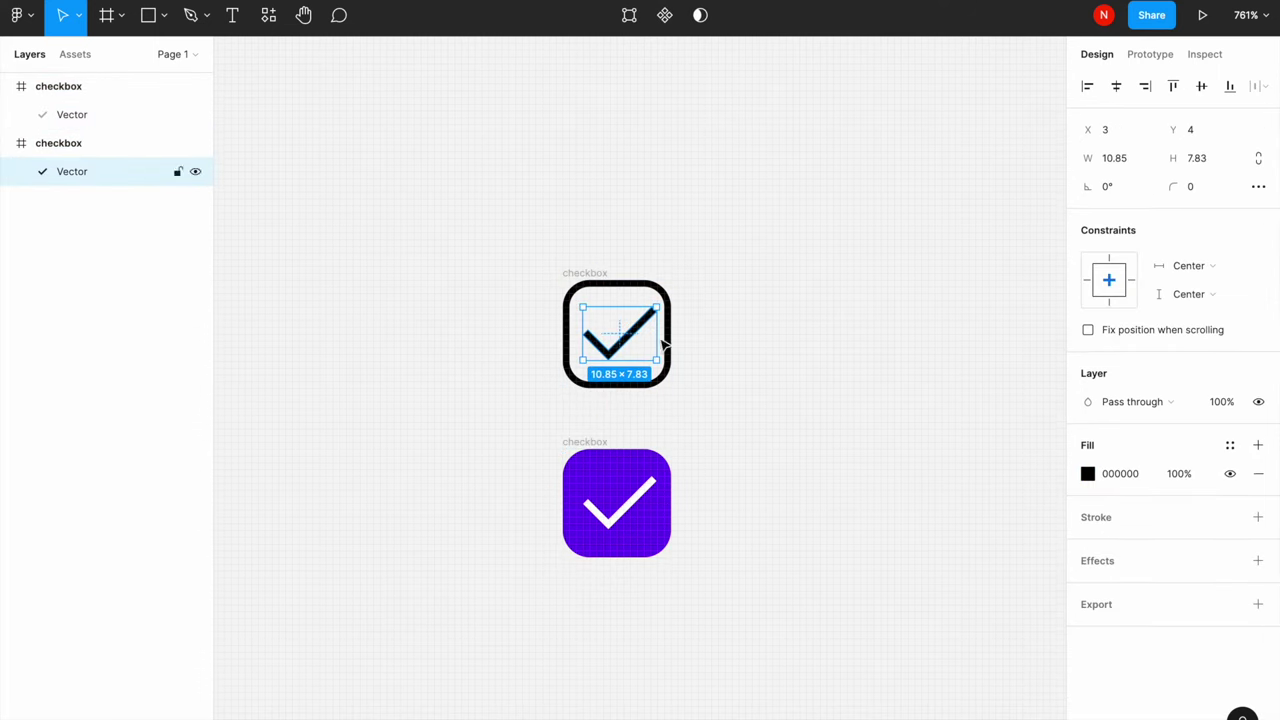
{"action": "left_click", "coordinate": [1229, 475]}
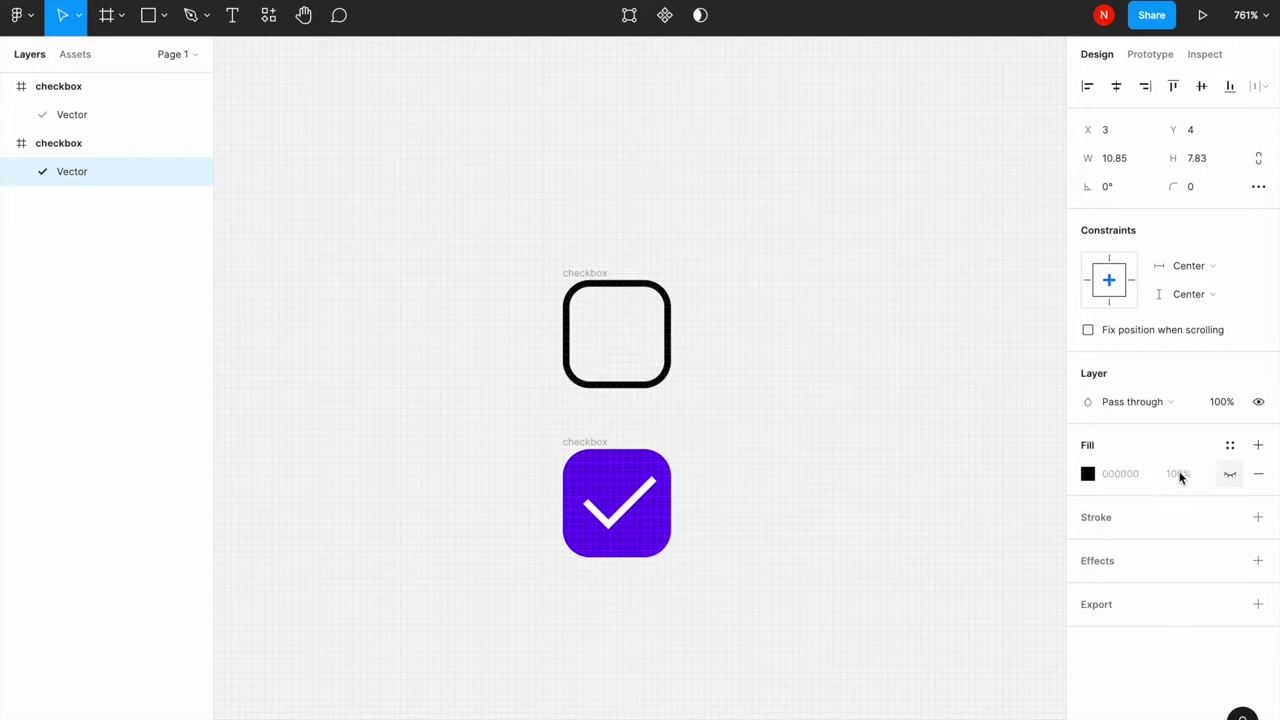
Set the top checkbox's border colour to grey 777877
{"action": "left_click", "coordinate": [590, 272]}
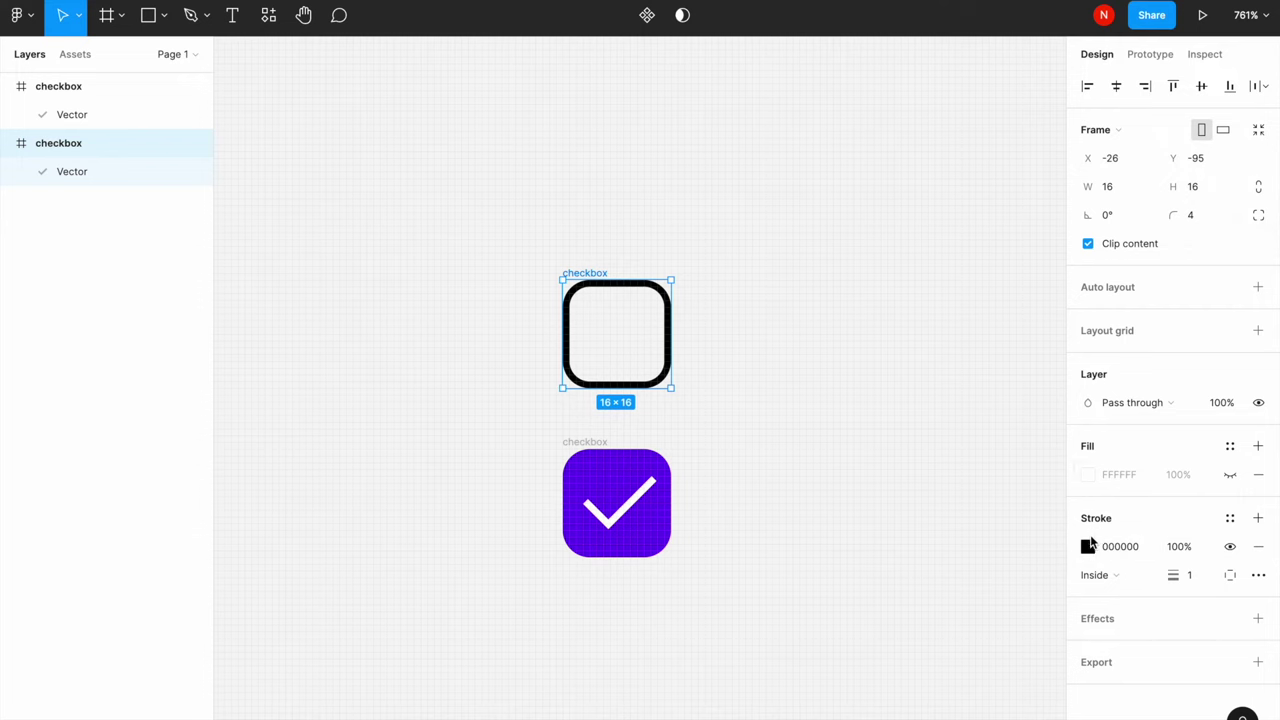
{"action": "left_click", "coordinate": [1088, 547]}
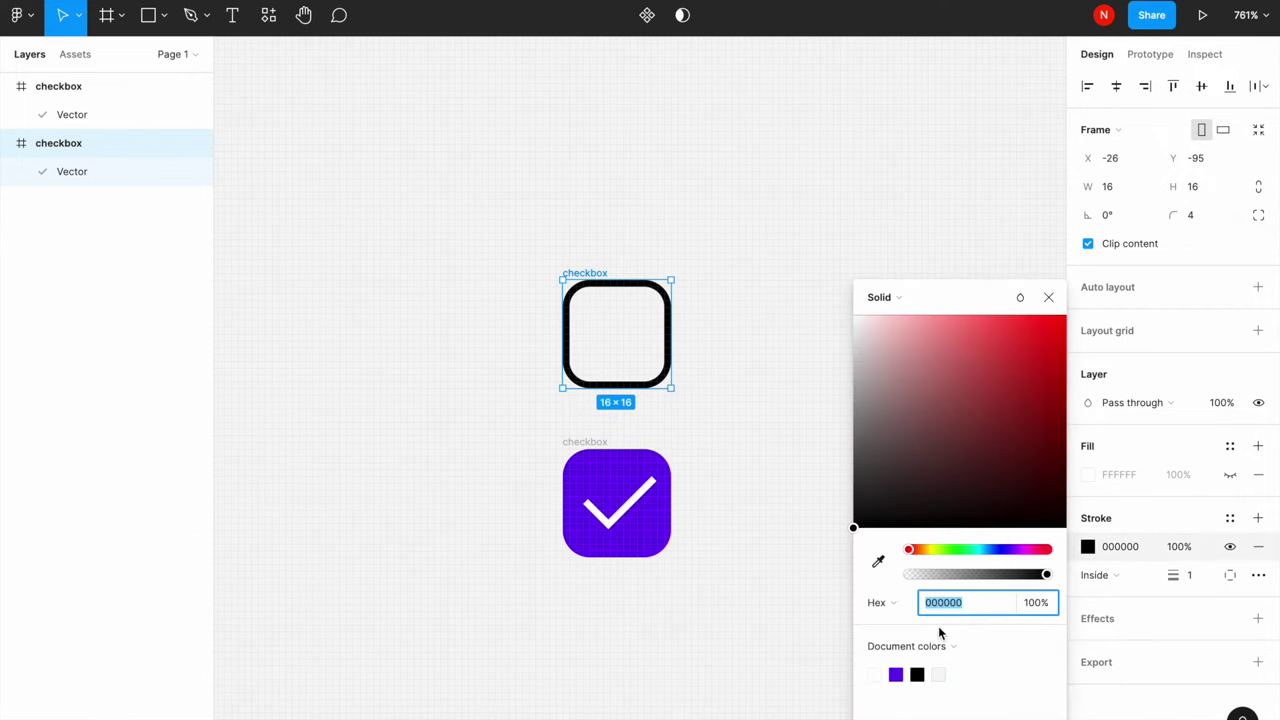
{"action": "type", "text": "77"}
{"action": "type", "text": "787"}
{"action": "key", "text": "Return"}
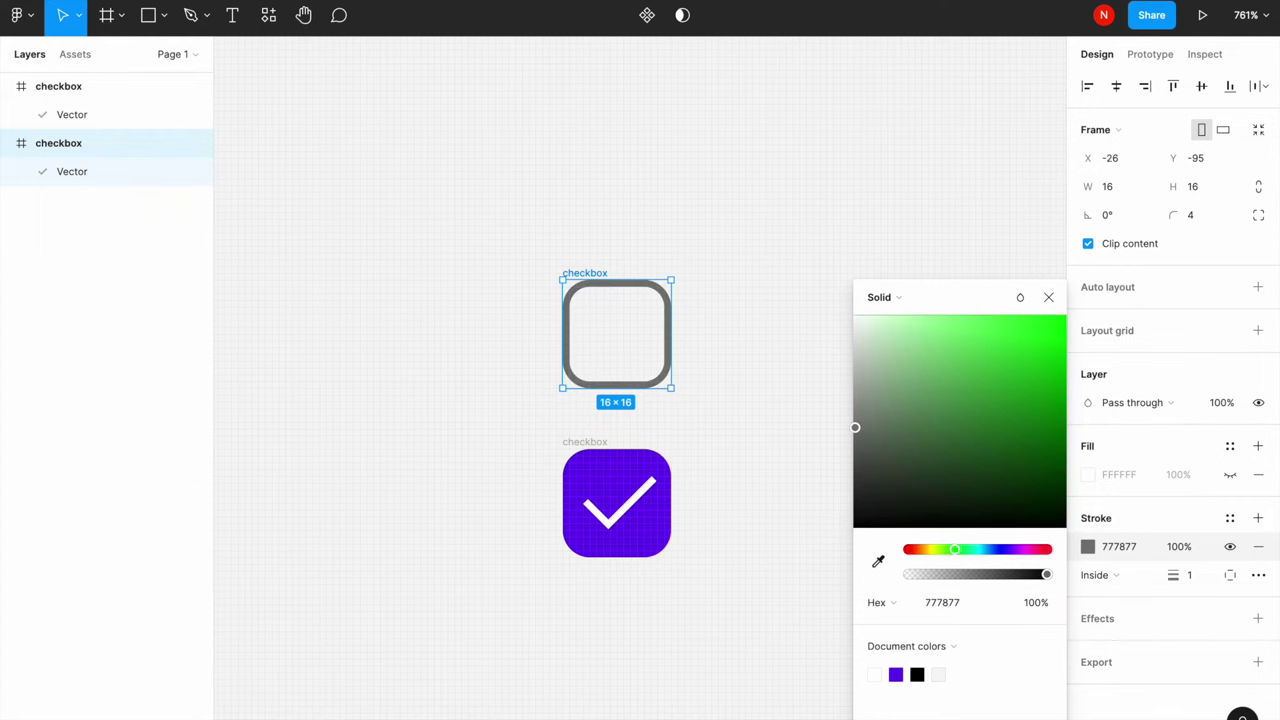
{"action": "left_click", "coordinate": [467, 215]}
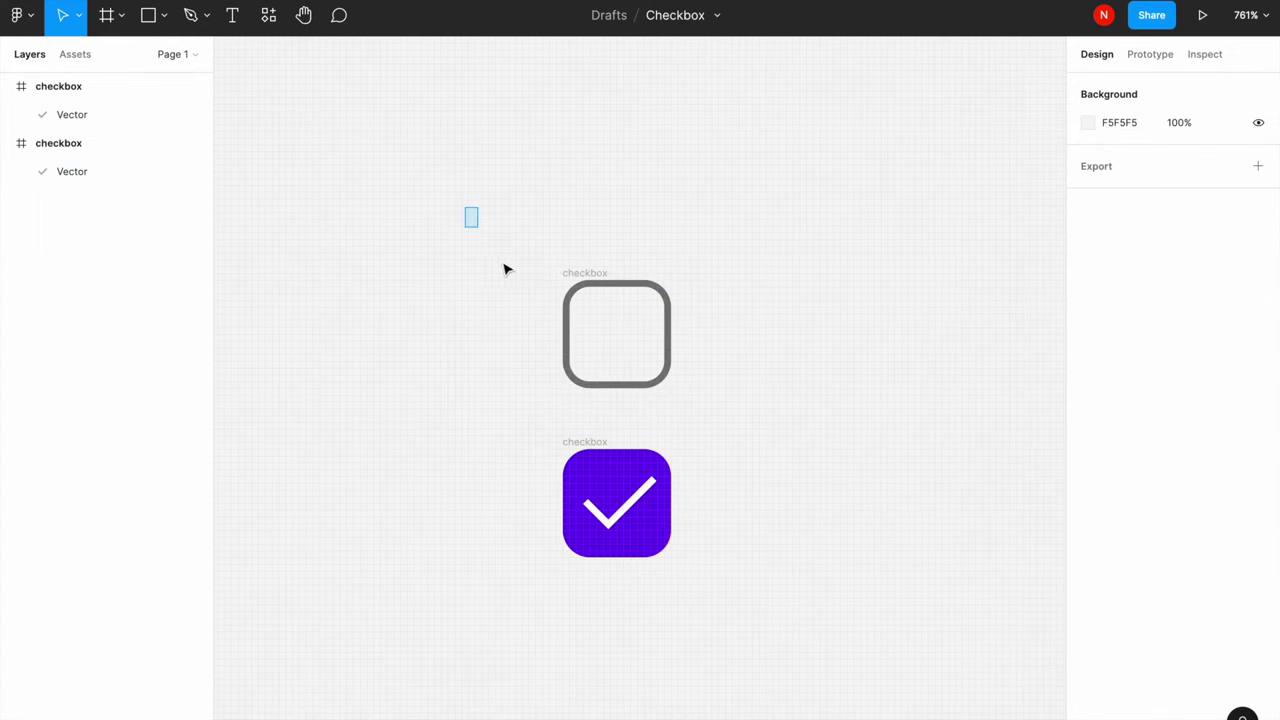
Turn both checkboxes into components and combine them as variants
{"action": "left_click_drag", "start_coordinate": [467, 208], "coordinate": [816, 625]}
{"action": "left_click", "coordinate": [644, 20]}
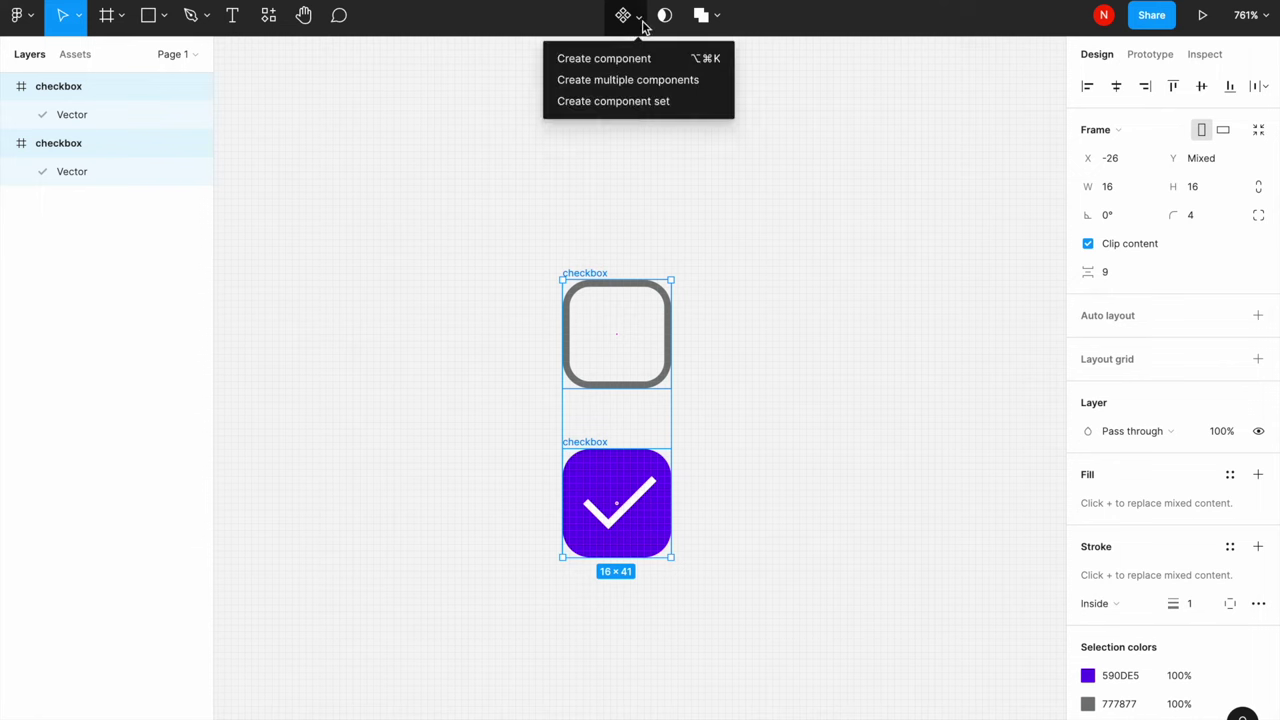
{"action": "left_click", "coordinate": [656, 89]}
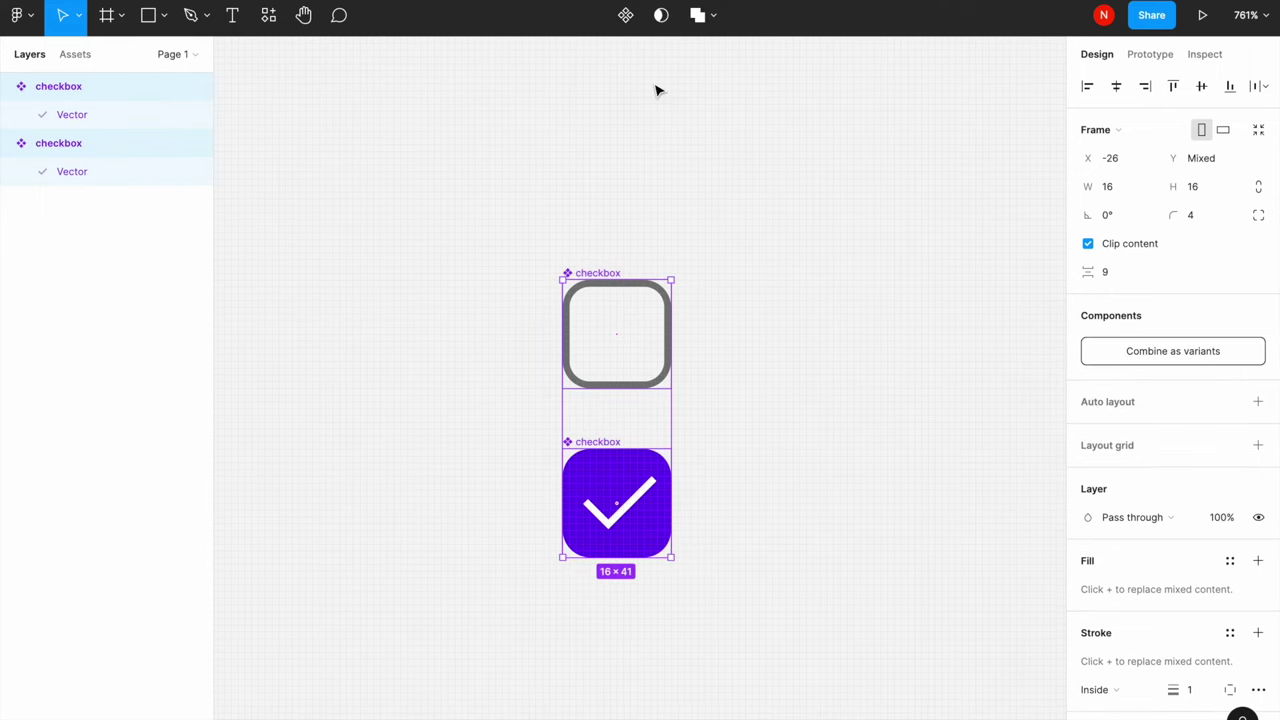
{"action": "left_click", "coordinate": [1172, 352]}
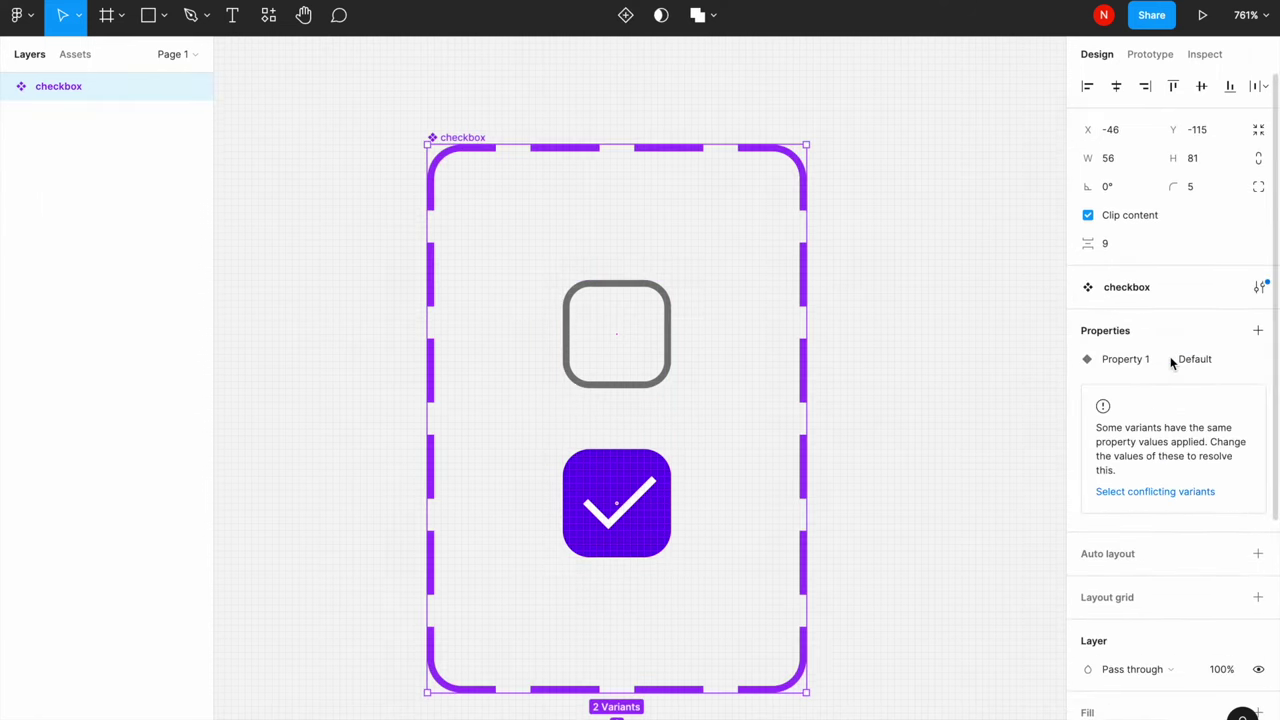
Rename the variant property from Property 1 to State
{"action": "left_click", "coordinate": [672, 325]}
{"action": "double_click", "coordinate": [1117, 392]}
{"action": "type", "text": "S"}
{"action": "key", "text": "Return"}
Set the purple variant's State to Checked, leaving the grey one as Default
{"action": "left_click", "coordinate": [690, 490]}
{"action": "left_click", "coordinate": [665, 510]}
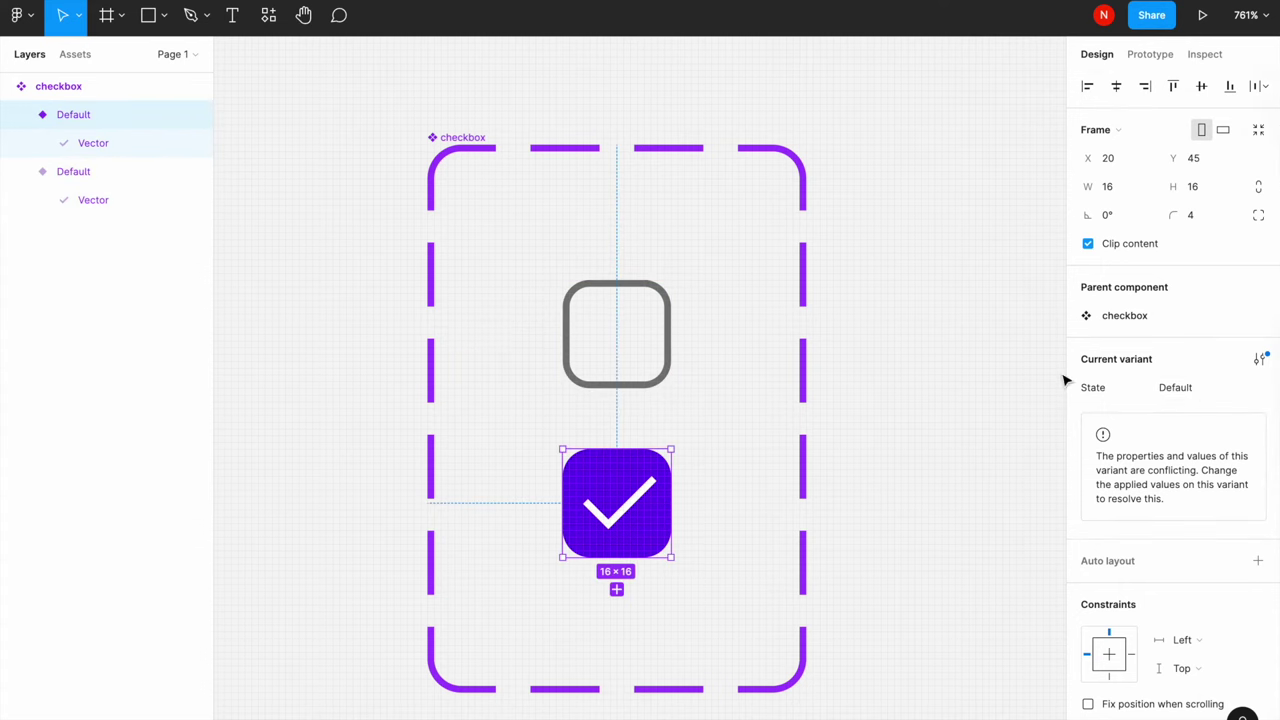
{"action": "double_click", "coordinate": [1175, 387]}
{"action": "type", "text": "Check"}
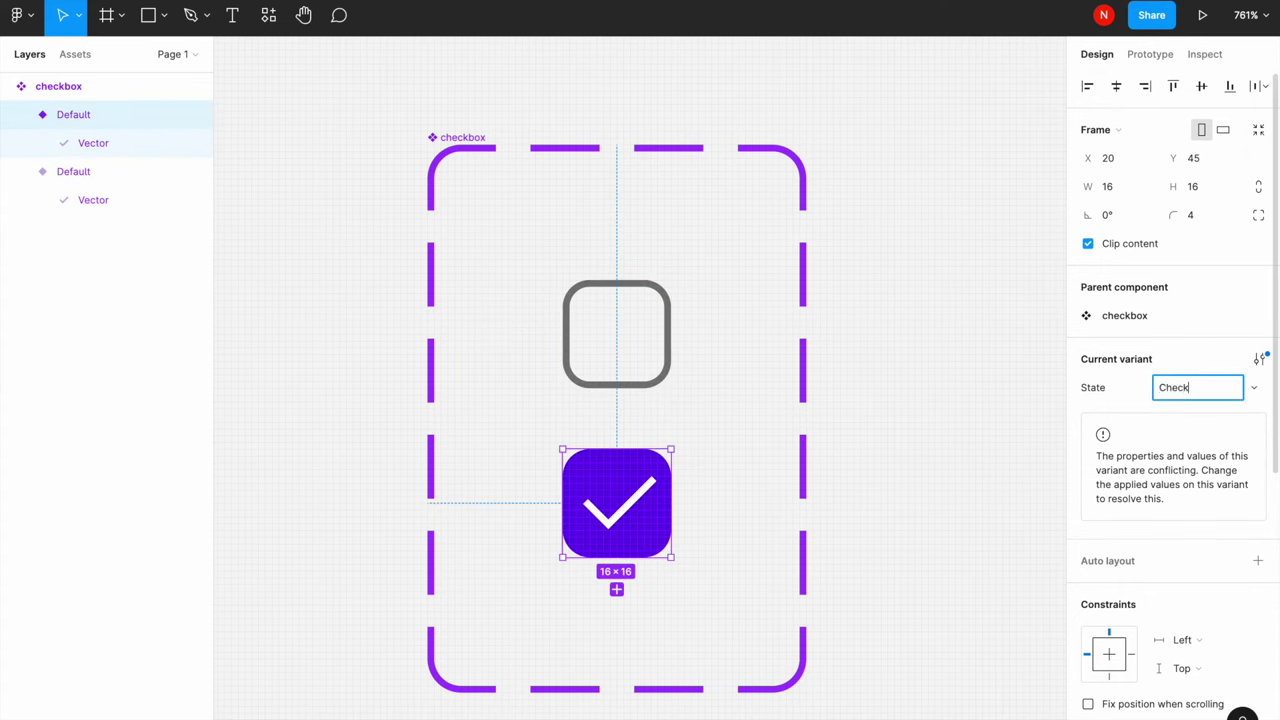
{"action": "key", "text": "Return"}
{"action": "left_click", "coordinate": [894, 437]}
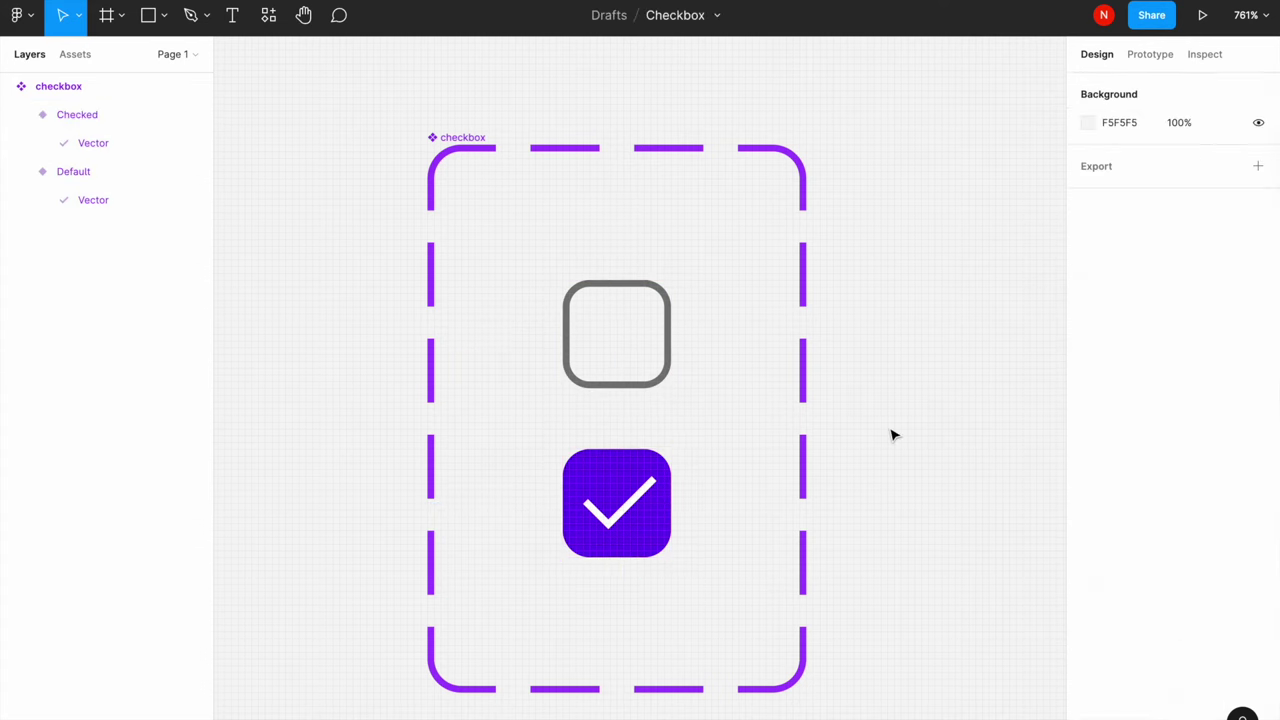
{"action": "left_click", "coordinate": [666, 355]}
{"action": "left_click", "coordinate": [1150, 57]}
{"action": "mouse_move", "coordinate": [670, 334]}
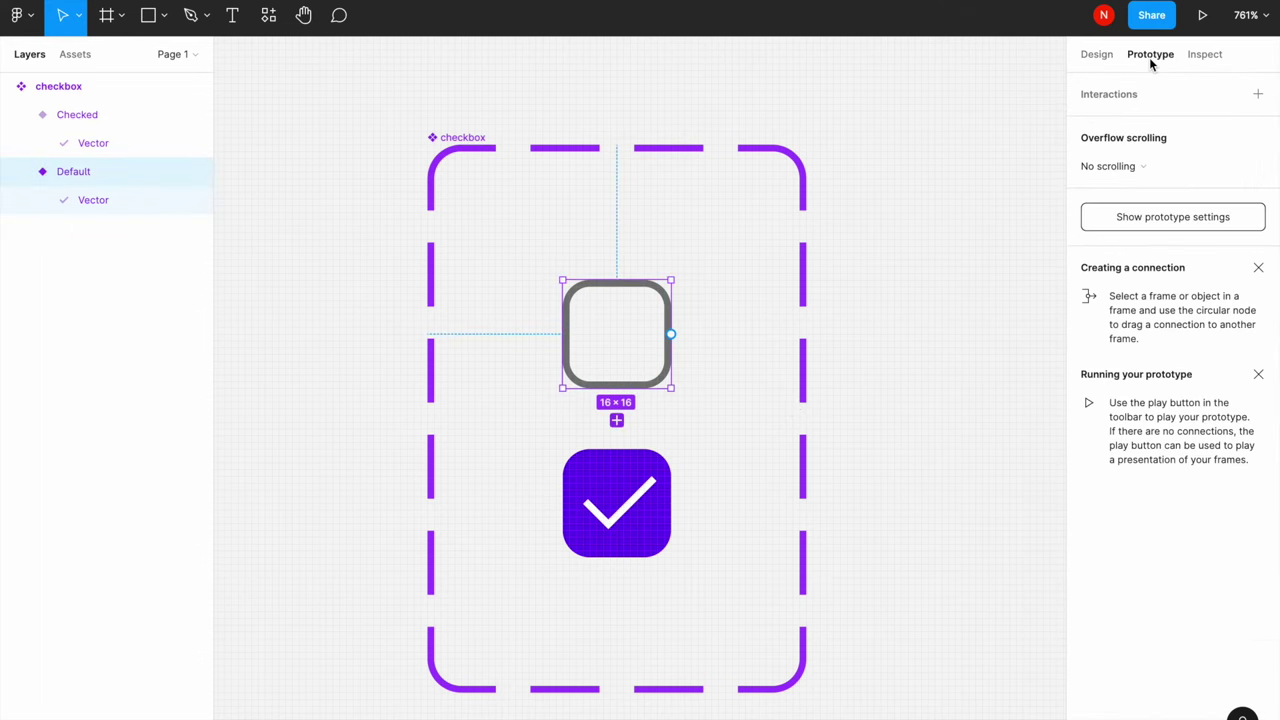
Add an on-click Default→Checked interaction with Smart animate, Ease out, 100ms
{"action": "left_click_drag", "start_coordinate": [671, 334], "coordinate": [665, 520]}
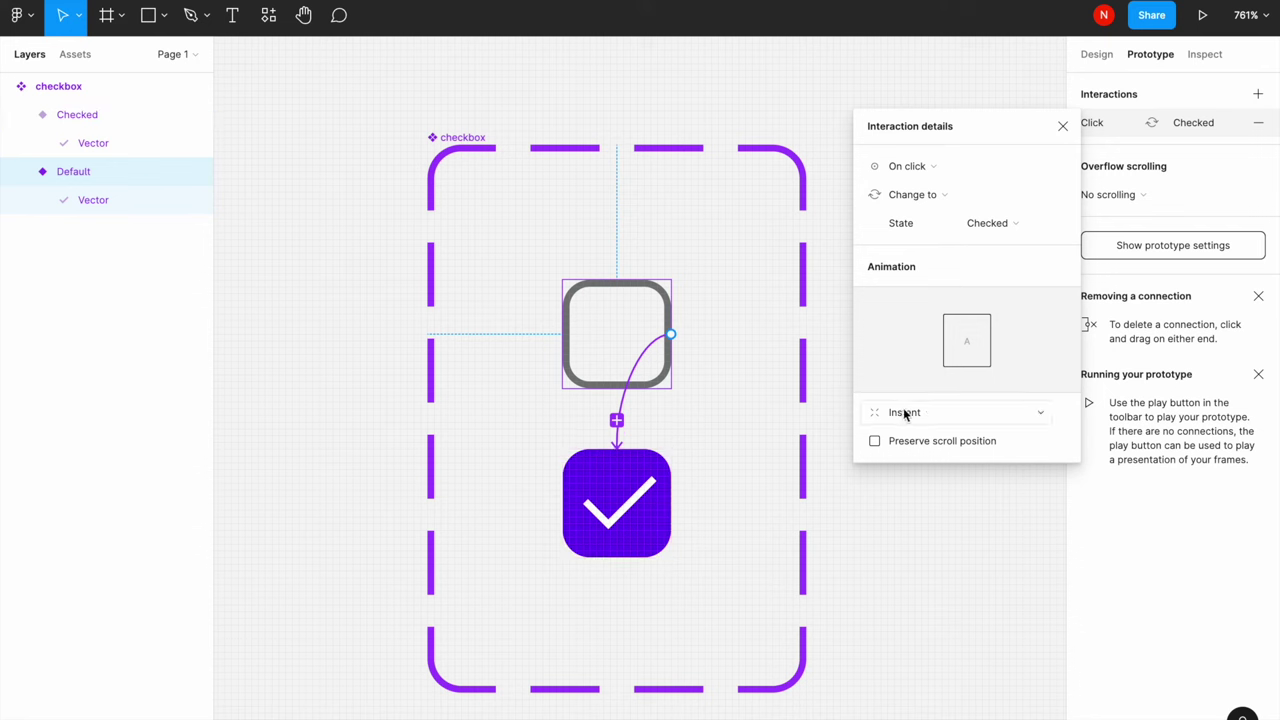
{"action": "left_click", "coordinate": [926, 415]}
{"action": "left_click", "coordinate": [928, 455]}
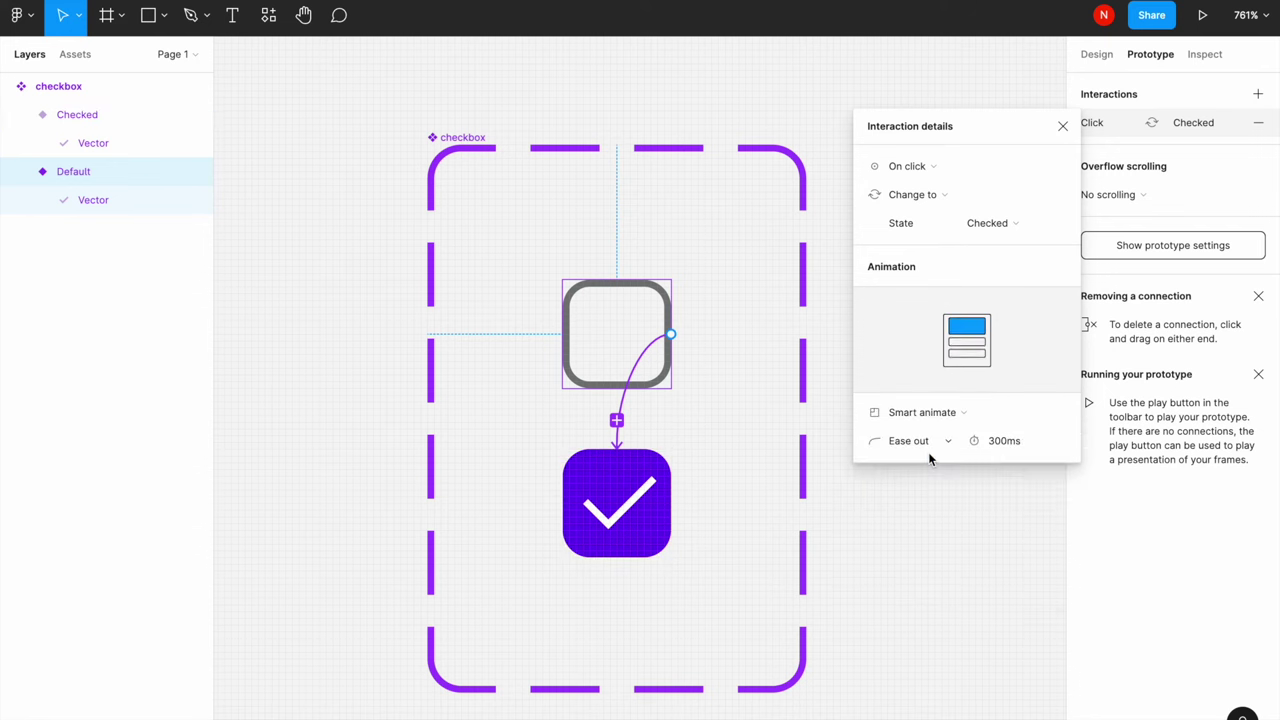
{"action": "left_click", "coordinate": [996, 449]}
{"action": "type", "text": "100"}
{"action": "key", "text": "Return"}
Add the matching on-click interaction from Checked back to Default
{"action": "left_click", "coordinate": [662, 527]}
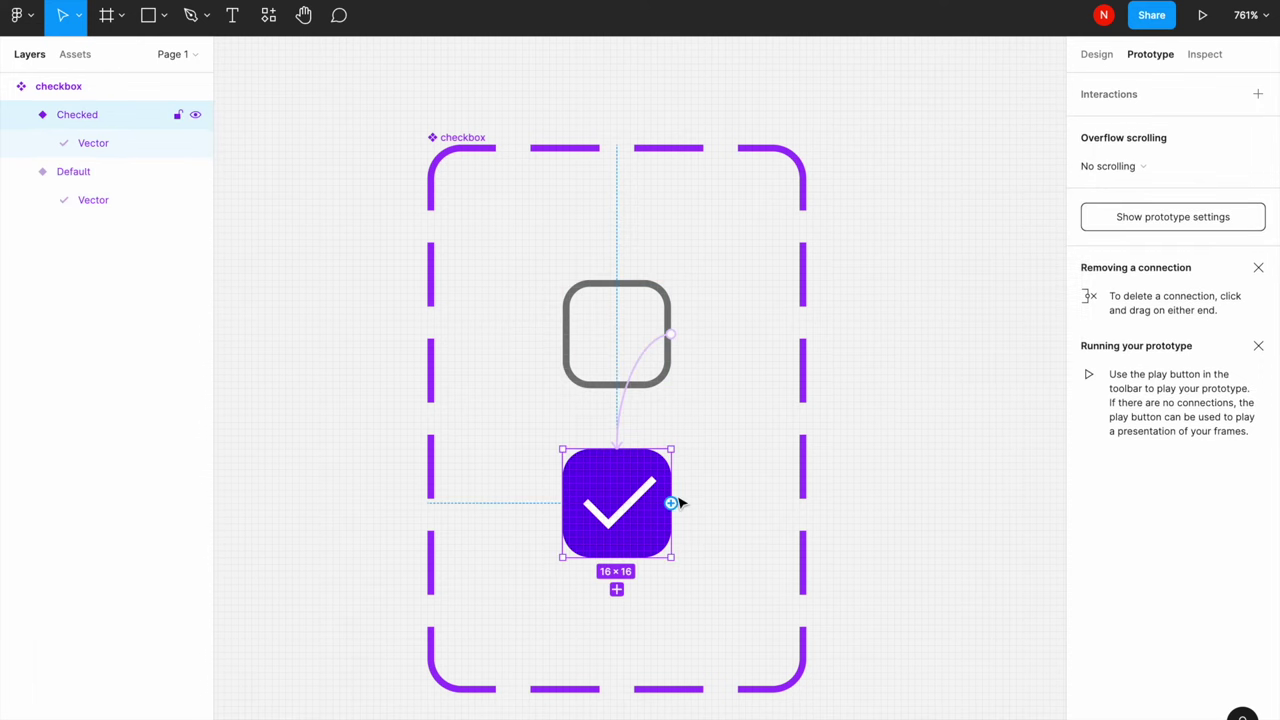
{"action": "left_click_drag", "start_coordinate": [671, 503], "coordinate": [662, 335]}
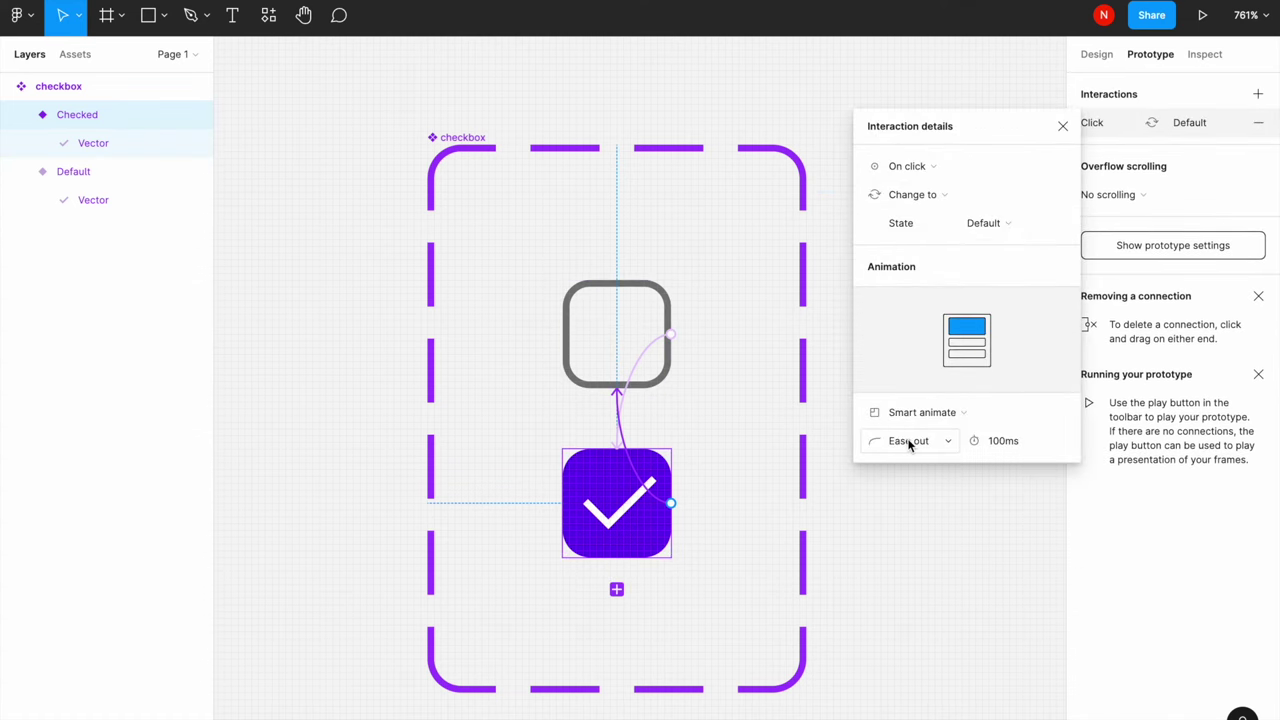
{"action": "left_click", "coordinate": [924, 521]}
{"action": "scroll", "coordinate": [917, 531], "scroll_direction": "down", "scroll_amount": 3}
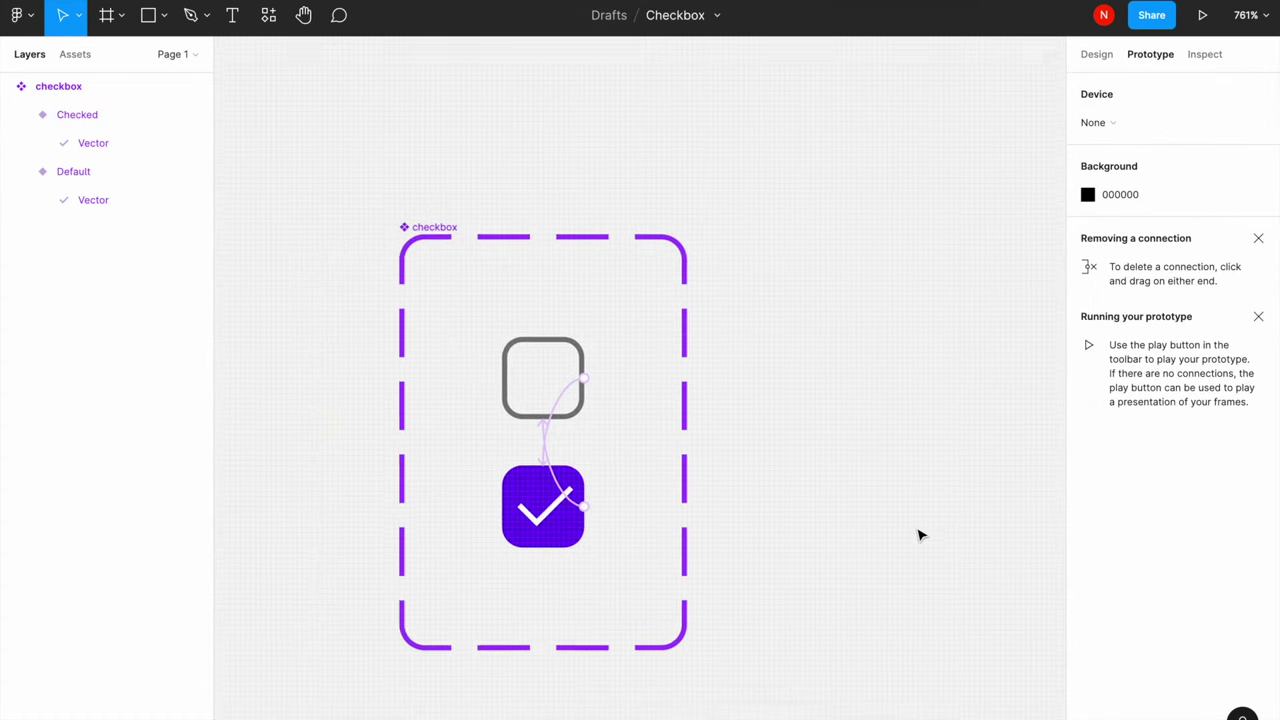
Draw a 115×80 rectangle and wrap it in a frame named Test
{"action": "left_click", "coordinate": [165, 15]}
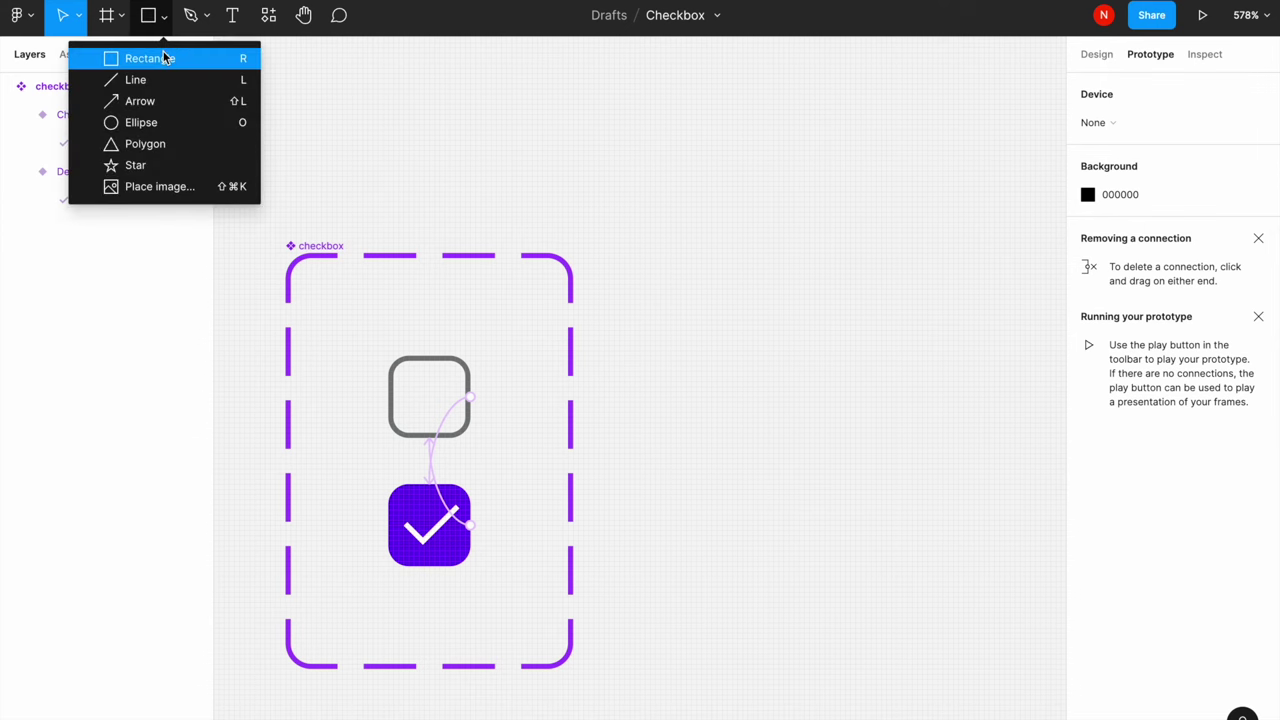
{"action": "left_click", "coordinate": [166, 54]}
{"action": "left_click_drag", "start_coordinate": [629, 253], "coordinate": [989, 576]}
{"action": "left_click_drag", "start_coordinate": [1025, 615], "coordinate": [1070, 664]}
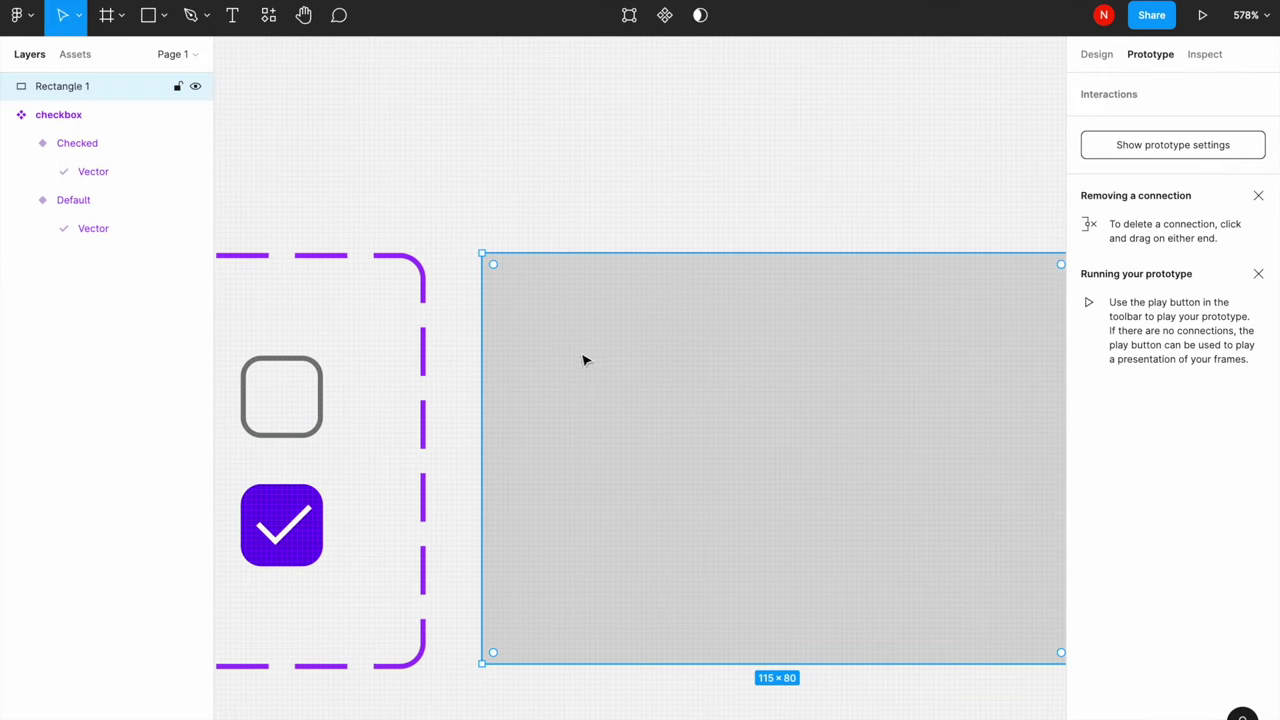
{"action": "right_click", "coordinate": [606, 341]}
{"action": "left_click", "coordinate": [667, 456]}
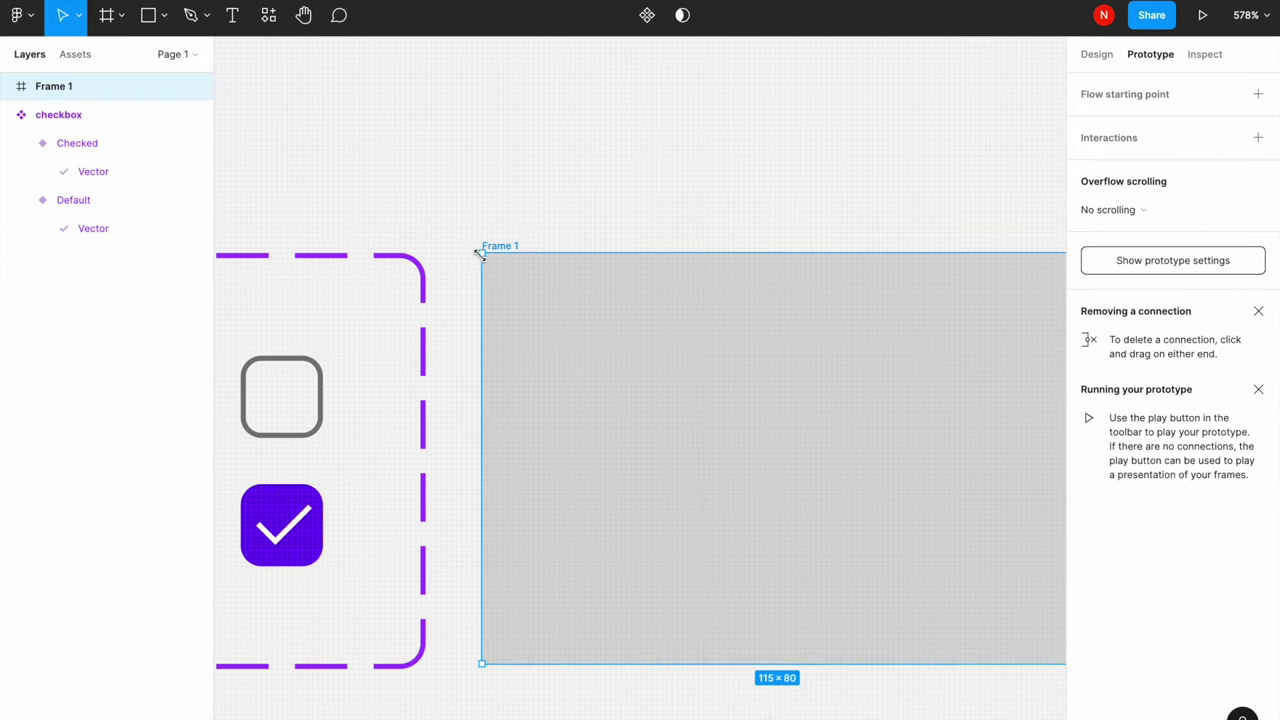
{"action": "type", "text": "Test"}
{"action": "key", "text": "Return"}
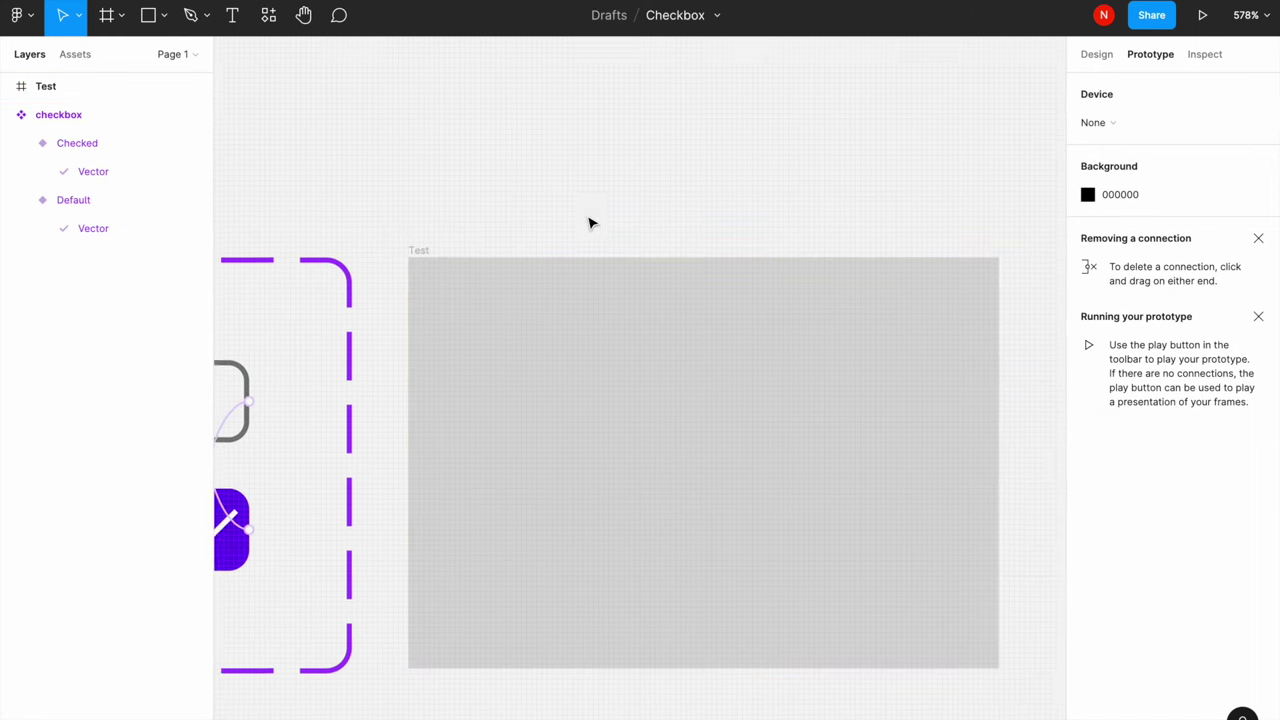
{"action": "key", "text": "shift+2"}
Fill the Test frame white and nudge it slightly right
{"action": "left_click", "coordinate": [1098, 56]}
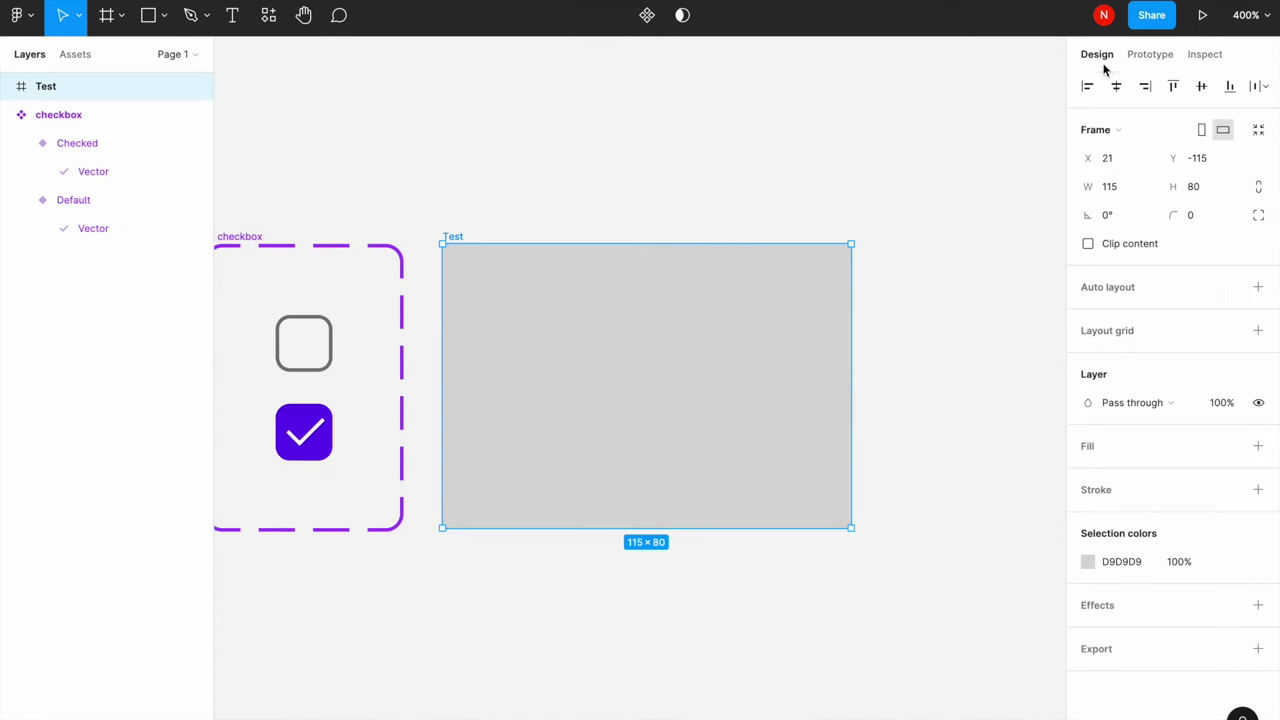
{"action": "left_click", "coordinate": [1088, 562]}
{"action": "left_click", "coordinate": [874, 674]}
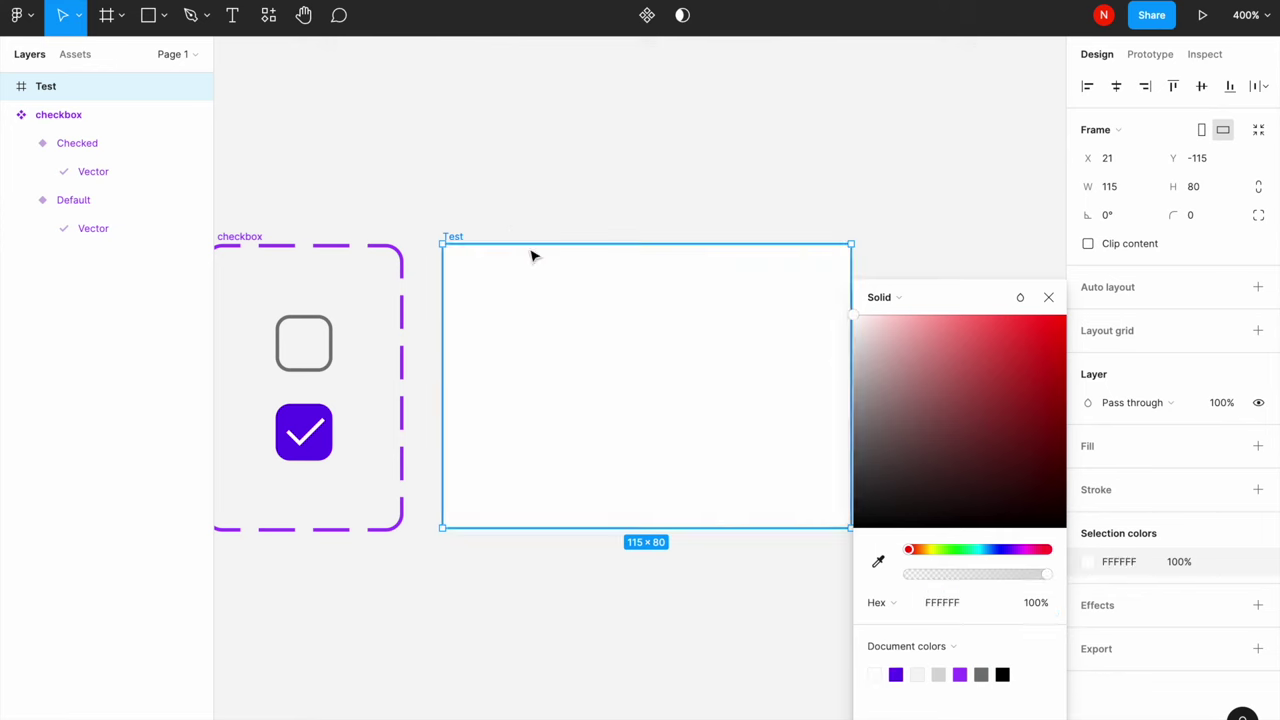
{"action": "left_click", "coordinate": [540, 265]}
{"action": "left_click_drag", "start_coordinate": [543, 271], "coordinate": [583, 281]}
{"action": "left_click", "coordinate": [469, 149]}
Drag a checkbox instance from Assets into the centre of the Test frame
{"action": "left_click", "coordinate": [78, 56]}
{"action": "mouse_move", "coordinate": [32, 167]}
{"action": "left_mouse_down"}
{"action": "mouse_move", "coordinate": [655, 360]}
{"action": "mouse_move", "coordinate": [687, 399]}
{"action": "left_mouse_up"}
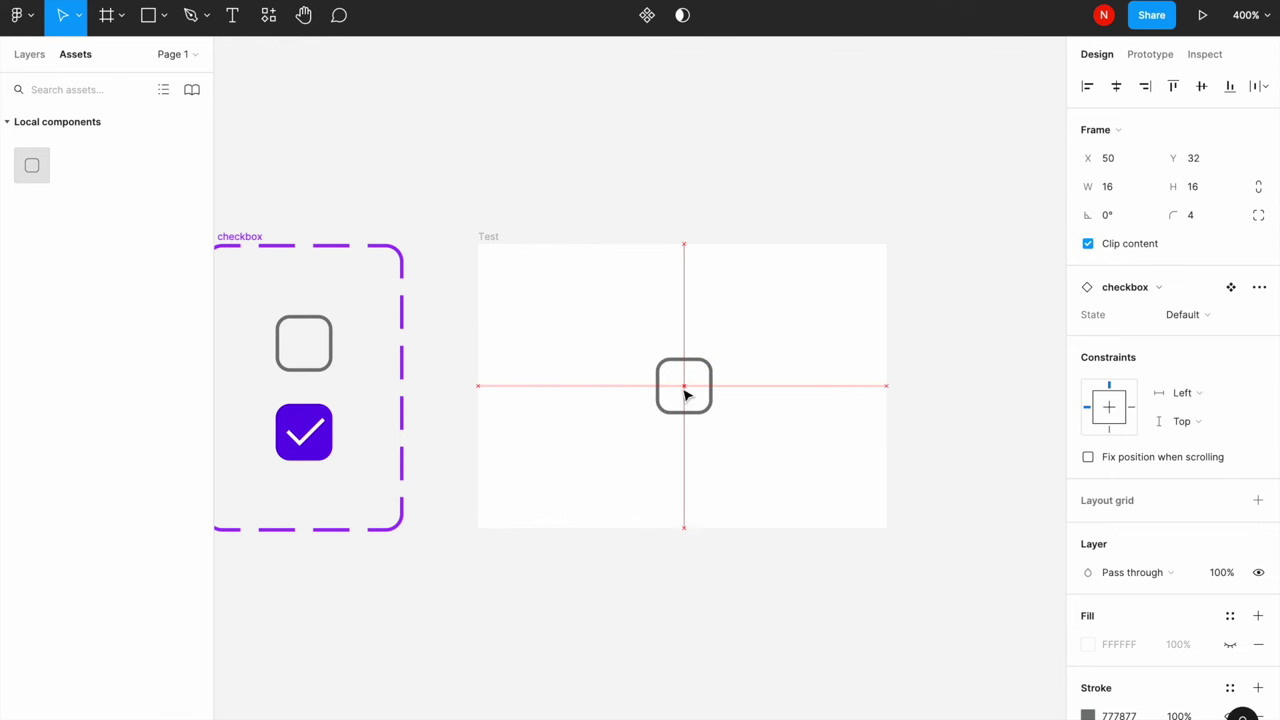
{"action": "left_click", "coordinate": [487, 237]}
Present the Test frame with Fill screen and click the checkbox to check and uncheck it
{"action": "left_click", "coordinate": [1203, 16]}
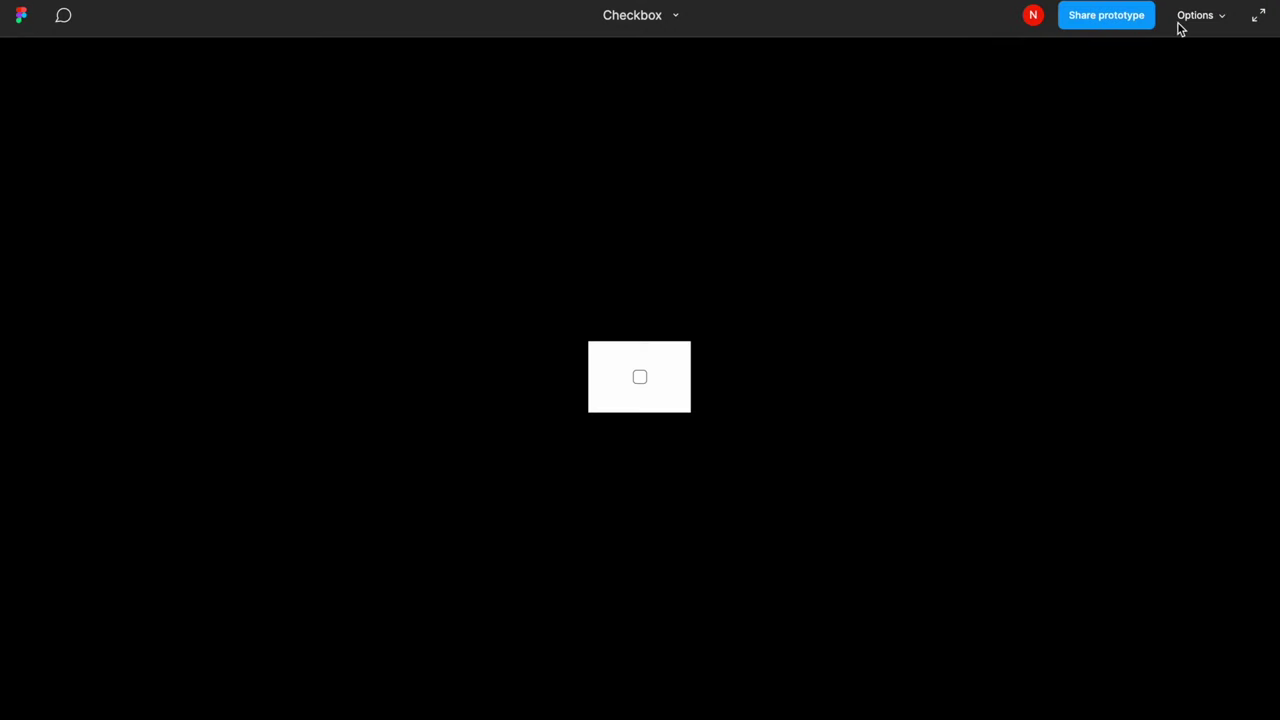
{"action": "left_click", "coordinate": [1221, 20]}
{"action": "left_click", "coordinate": [1166, 126]}
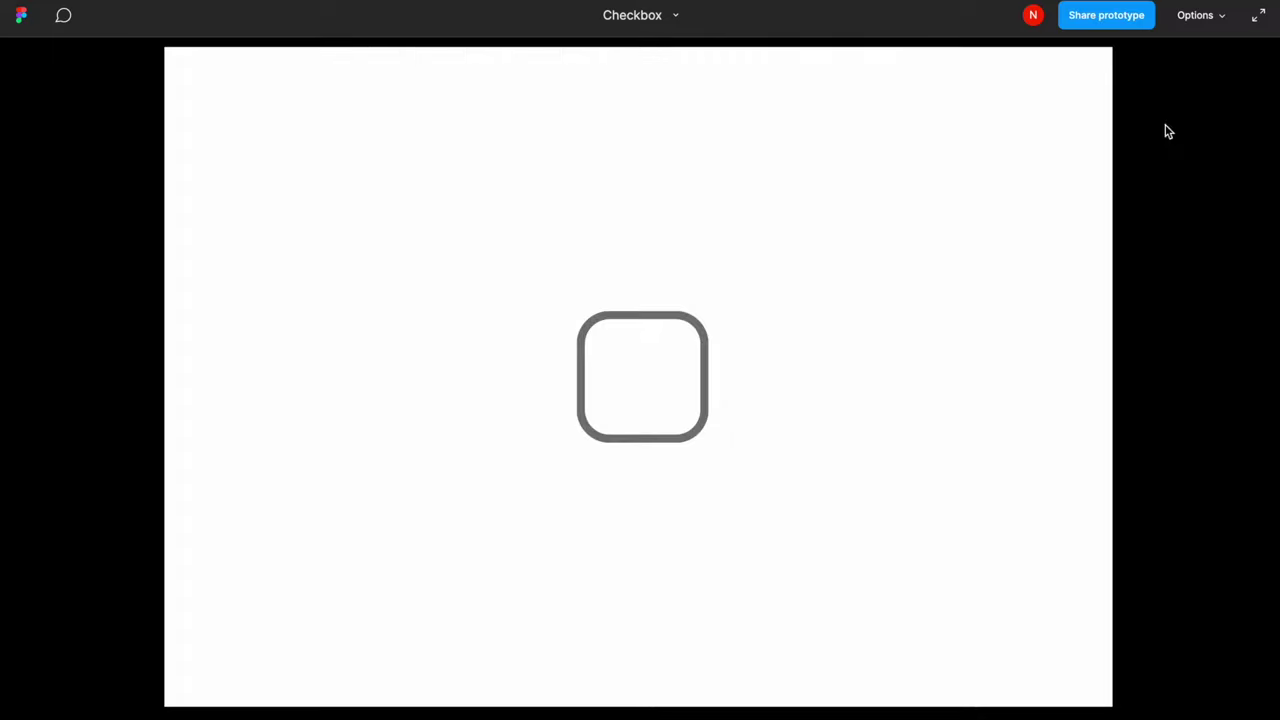
{"action": "left_click", "coordinate": [655, 387]}
{"action": "left_click", "coordinate": [655, 387]}
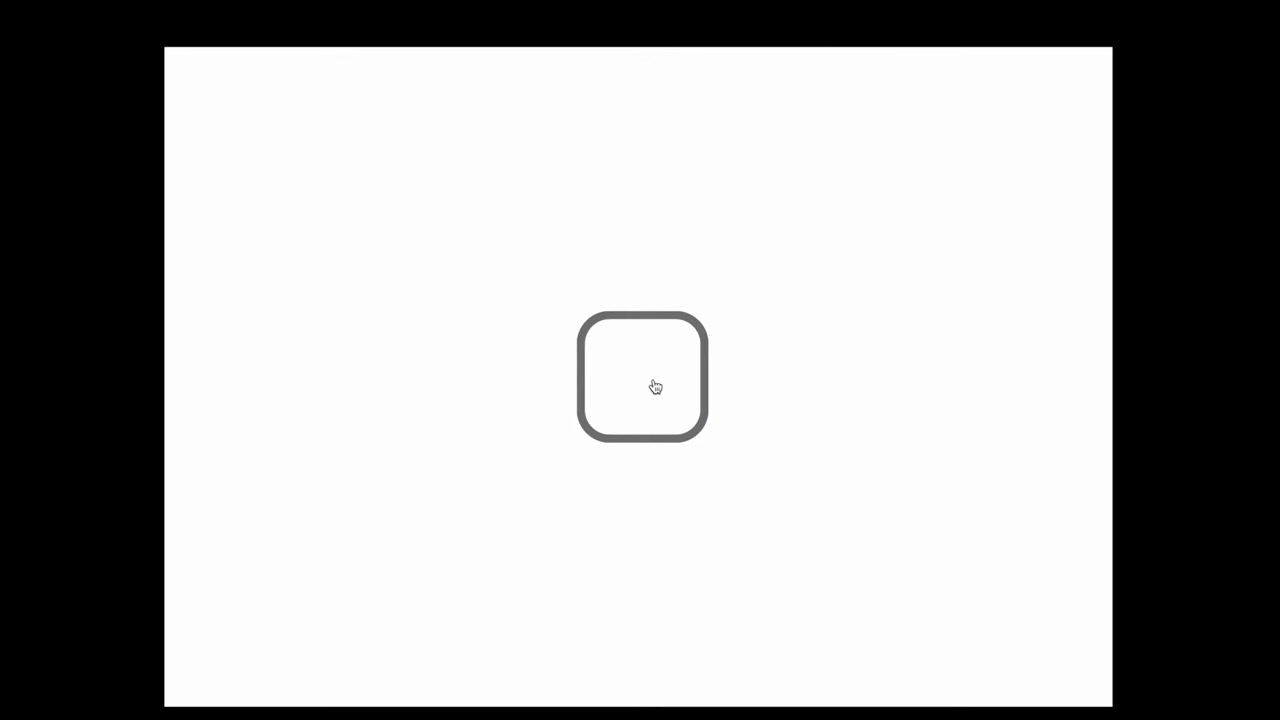